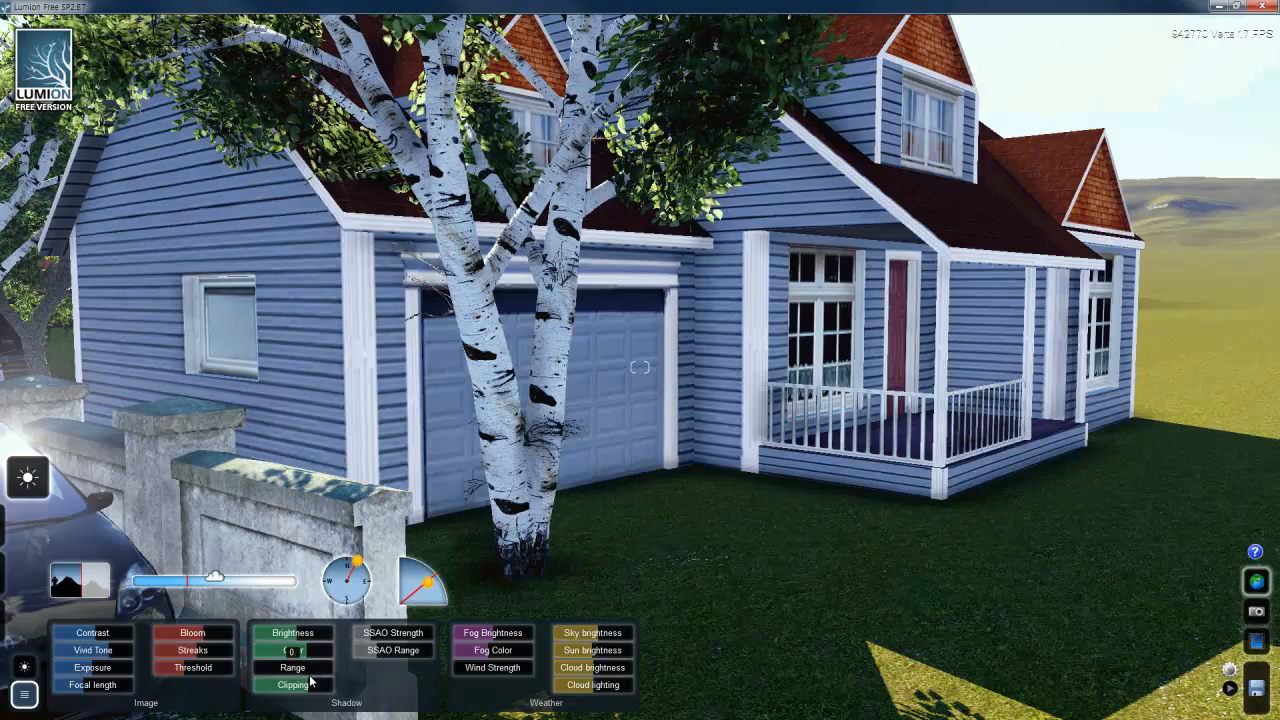
- Raise the shadow range to about four fifths and the shadow clipping to its maximum
right_click_drag(762, 428, 757, 433)
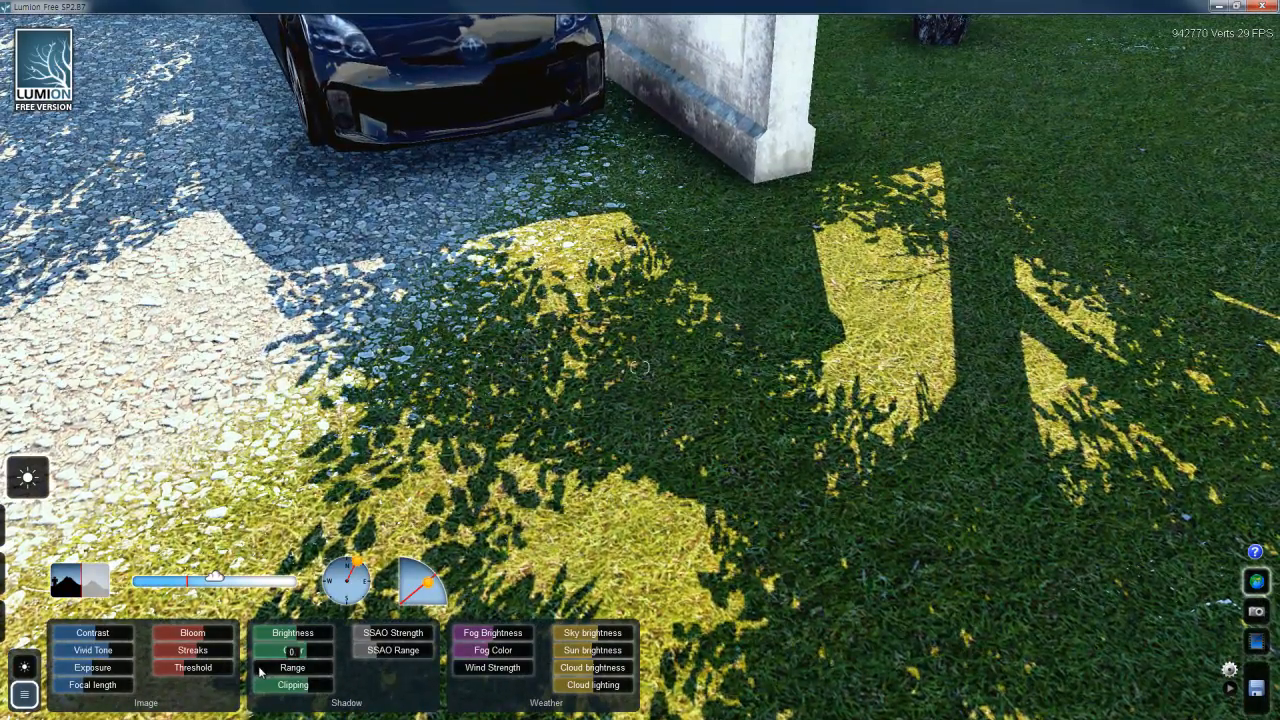
left_click_drag(263, 669, 318, 669)
right_click_drag(628, 446, 629, 448)
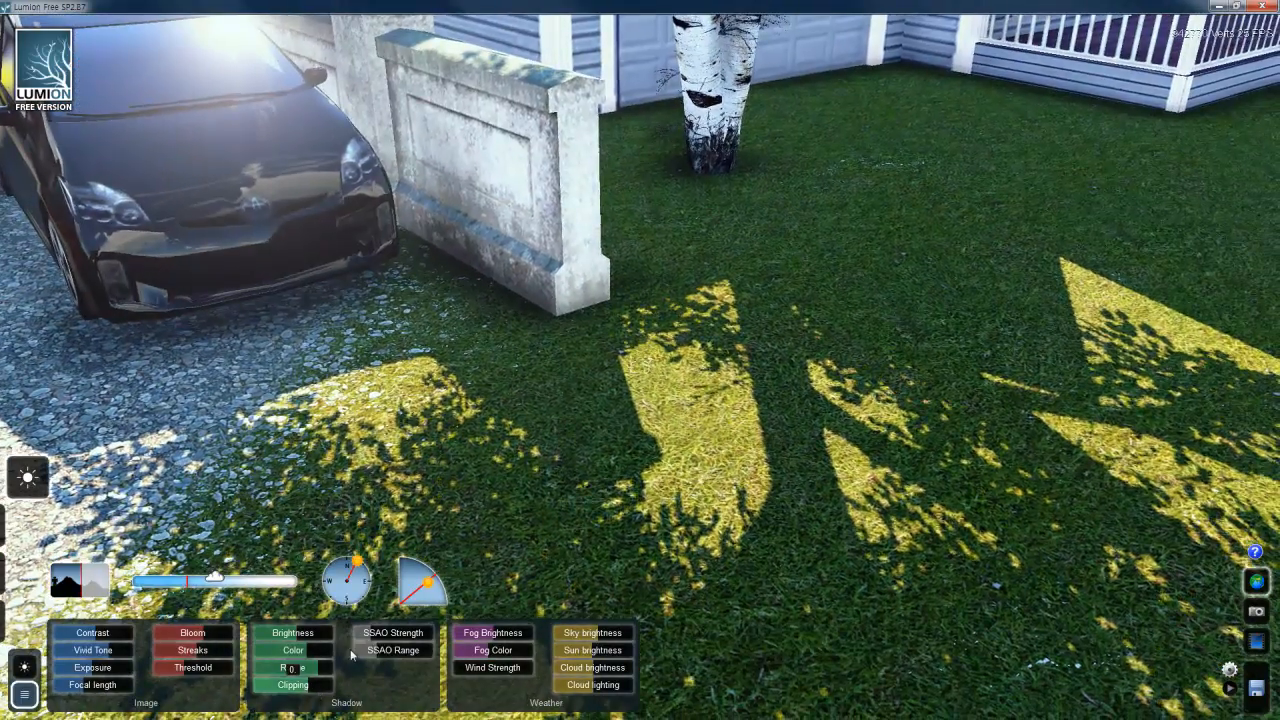
right_click_drag(773, 400, 763, 401)
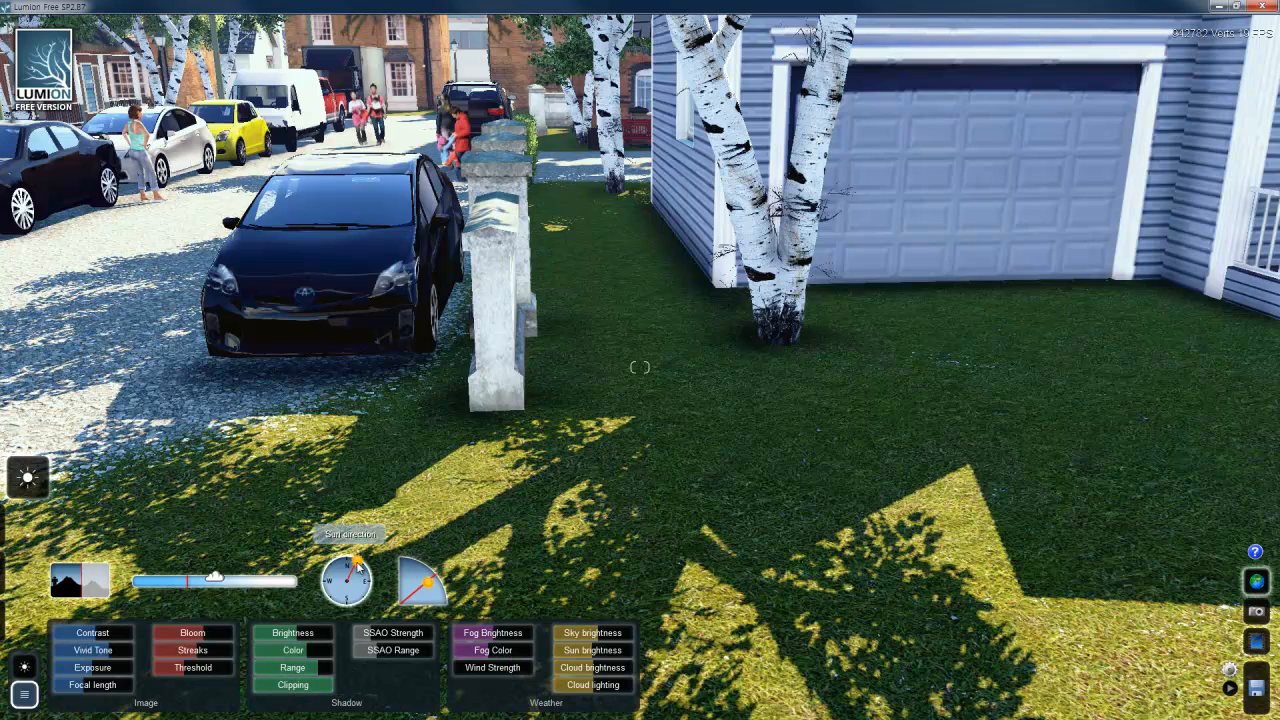
- Raise the sun high in the sky so the birch tree casts a short shadow on the lawn
left_click_drag(427, 582, 411, 562)
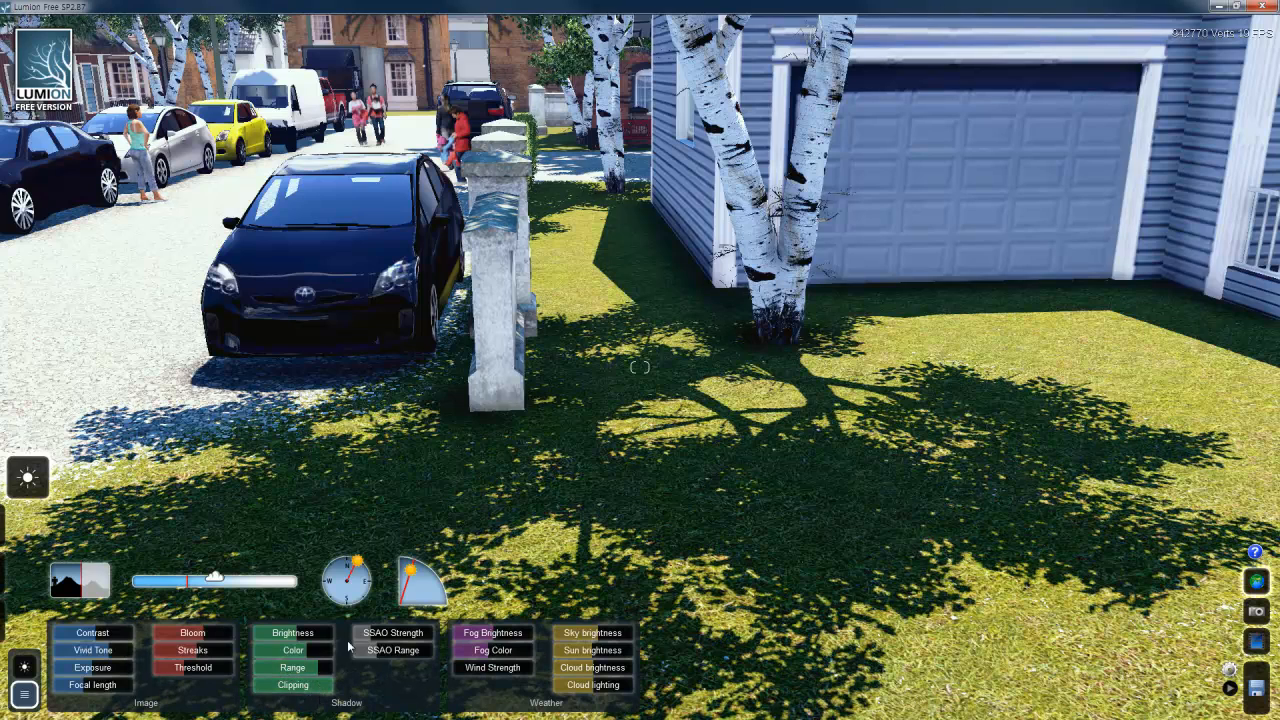
right_click_drag(718, 386, 645, 460)
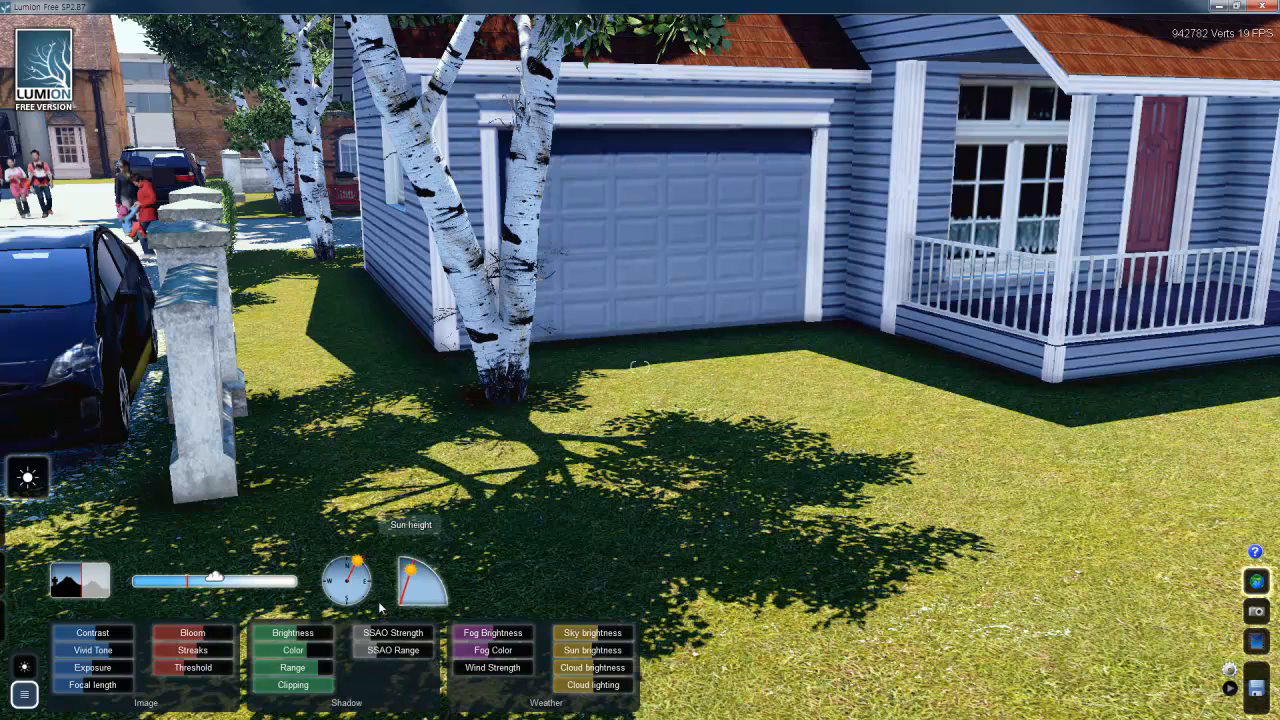
- Increase the SSAO strength above 0.5 to darken the corners and contact areas around the house and tree
mouse_move(380, 640)
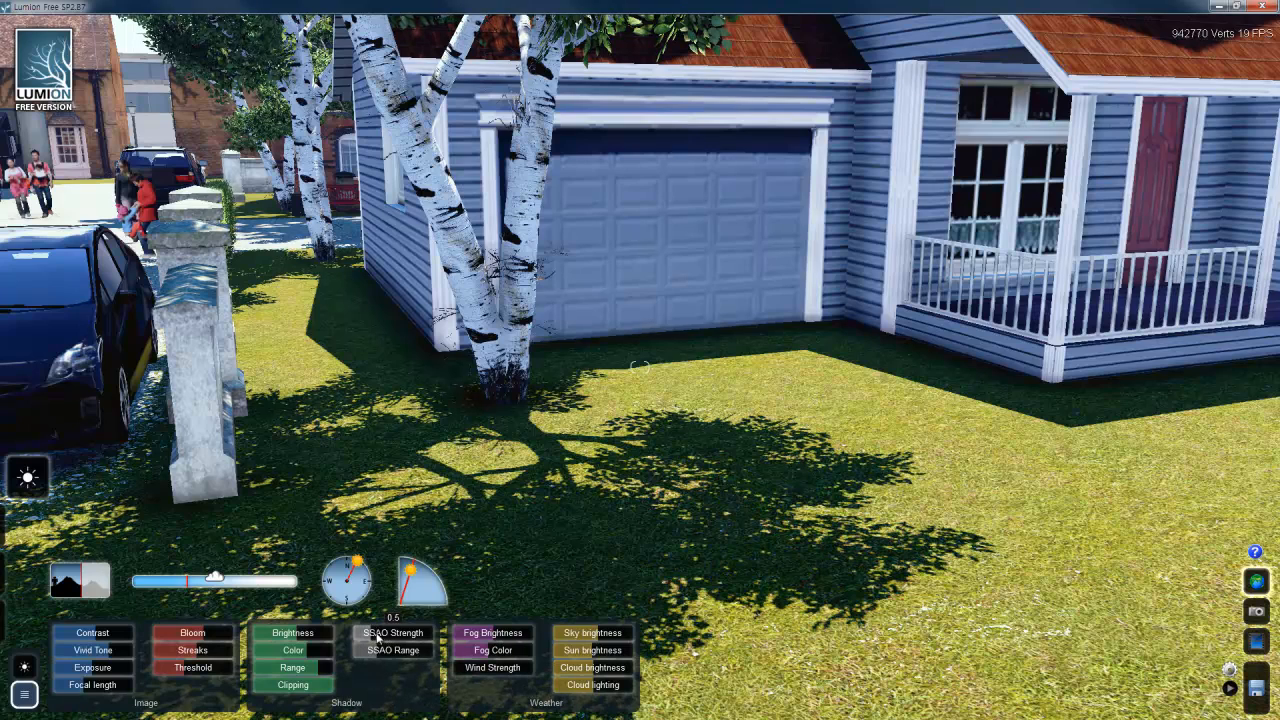
left_click_drag(378, 638, 457, 362)
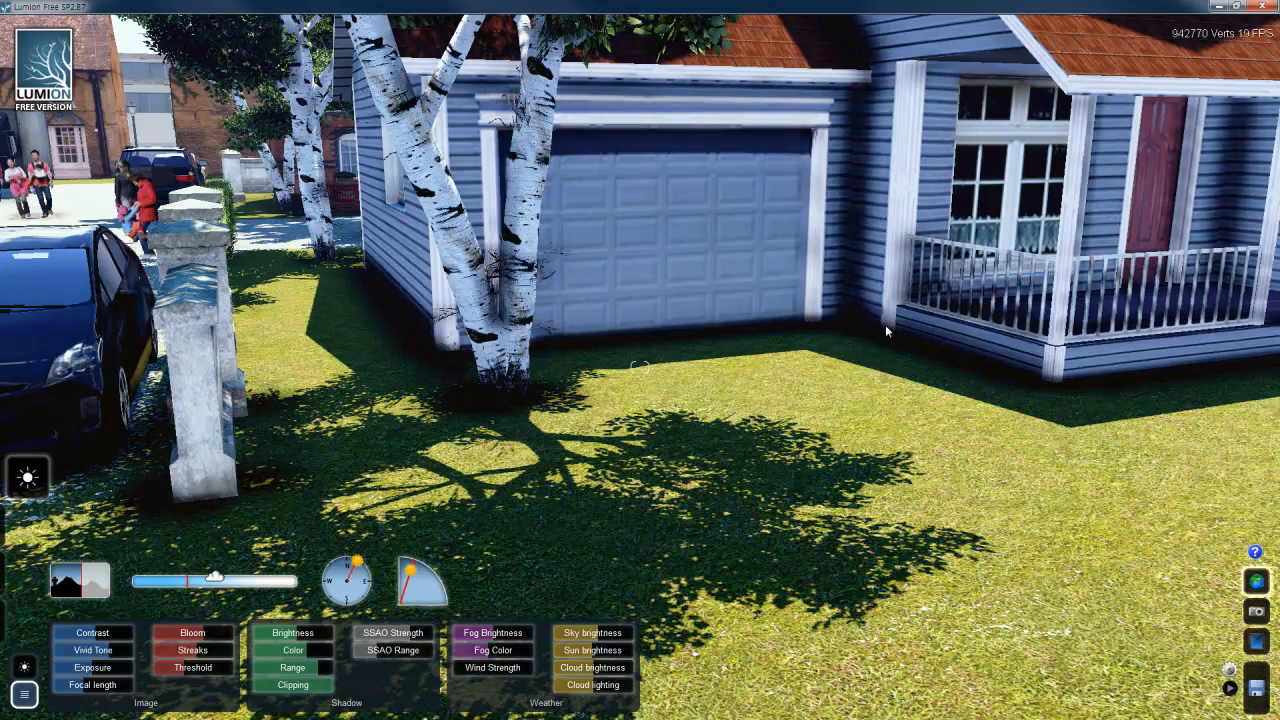
mouse_move(407, 636)
left_mouse_down()
mouse_move(435, 640)
mouse_move(371, 636)
mouse_move(413, 636)
mouse_move(376, 642)
mouse_move(400, 643)
left_mouse_up()
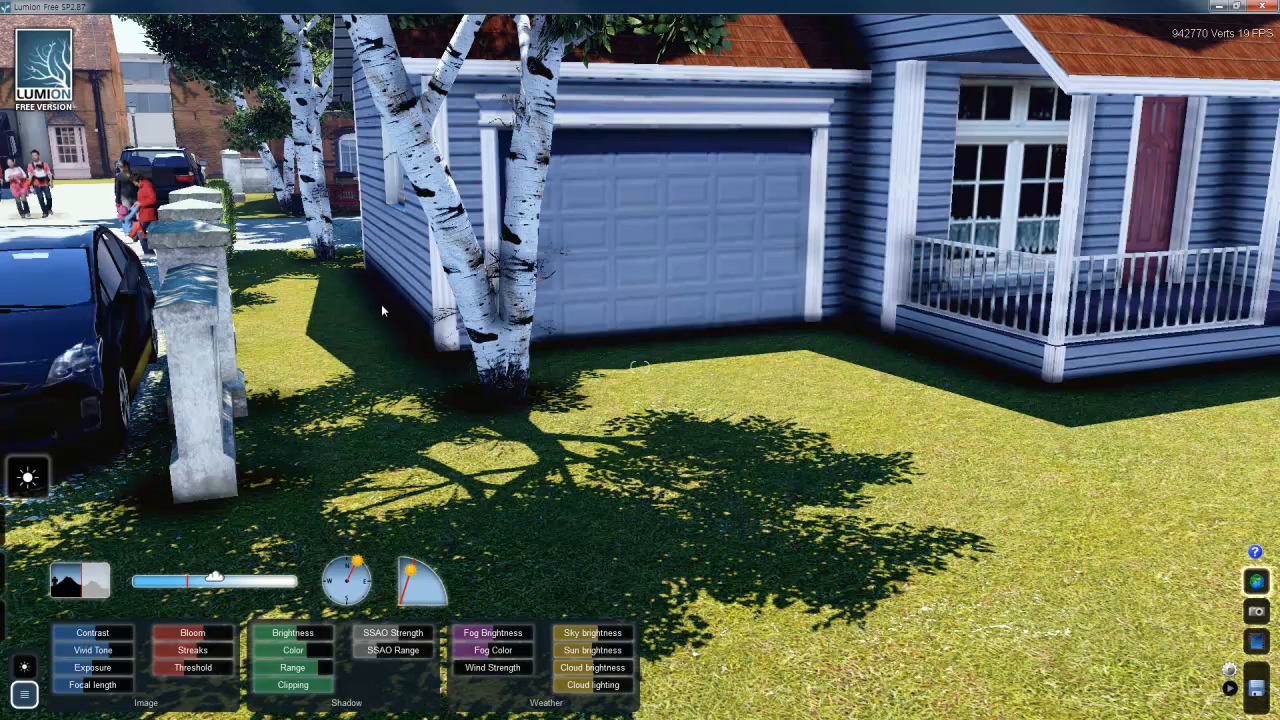
mouse_move(390, 640)
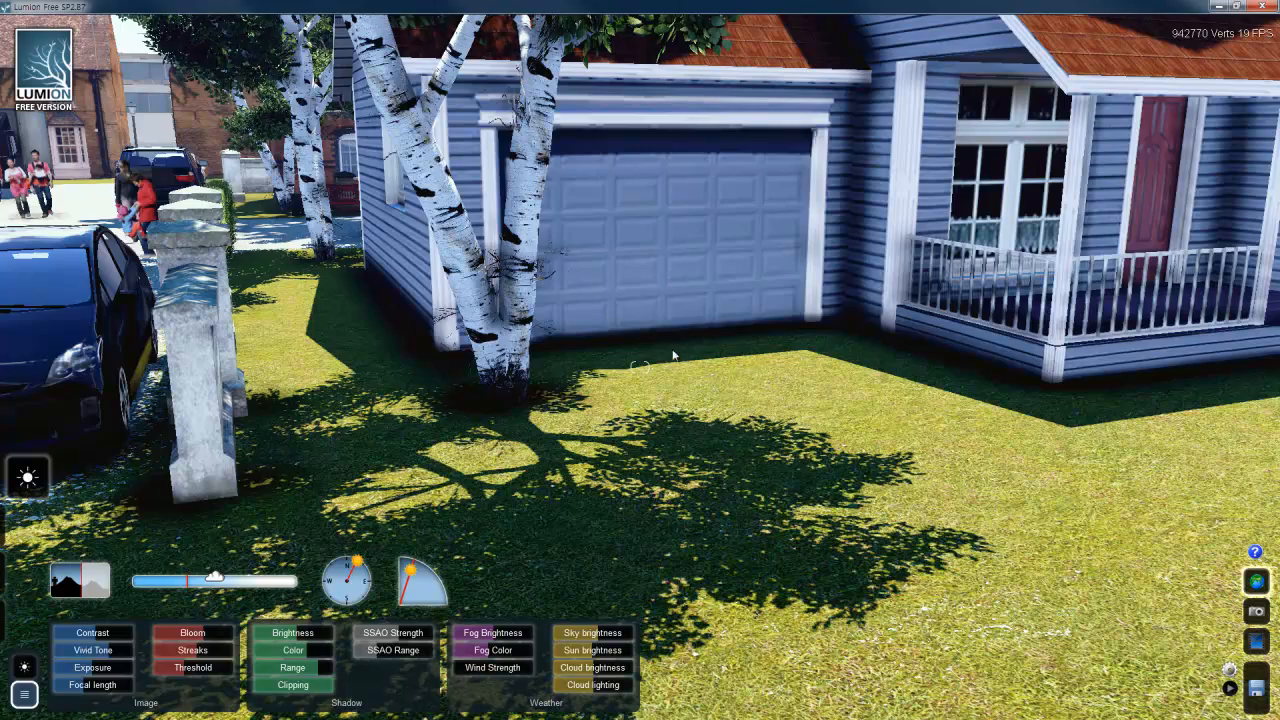
scroll(672, 353, "down", 5)
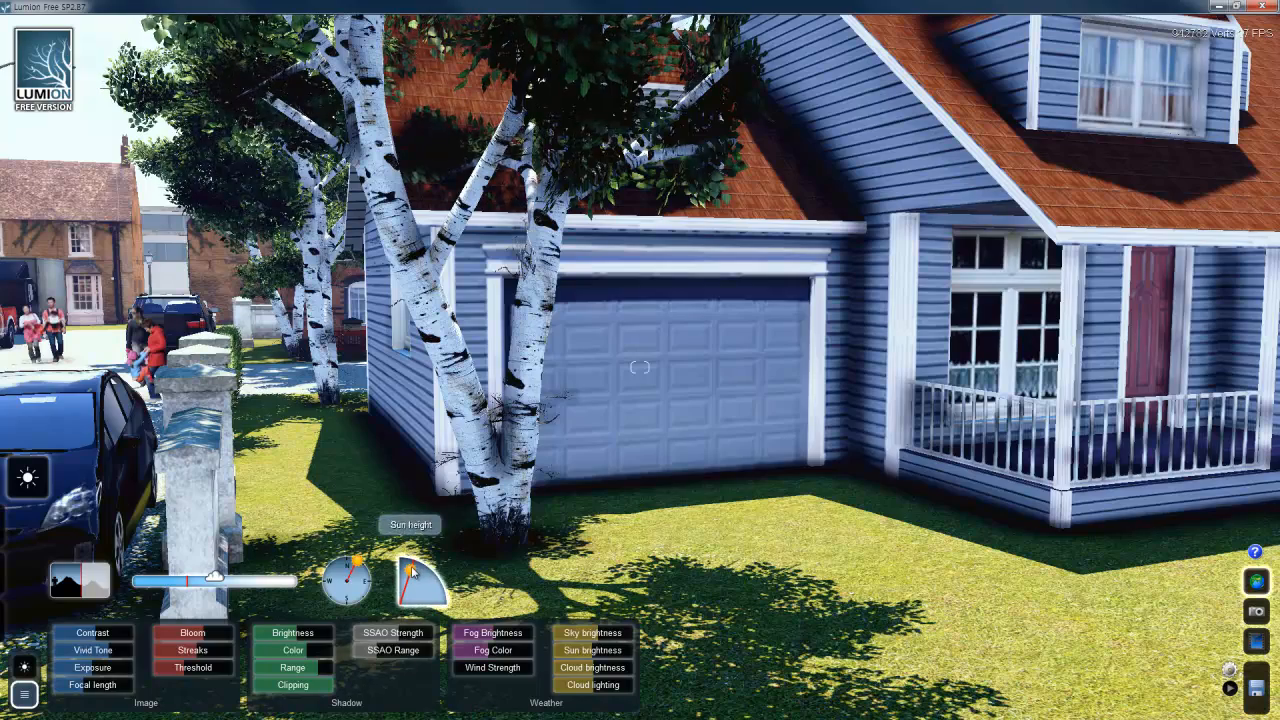
- Lower the sun to just above the horizon and widen the SSAO range to 0.3
mouse_move(411, 570)
left_mouse_down()
mouse_move(402, 553)
mouse_move(787, 126)
left_mouse_up()
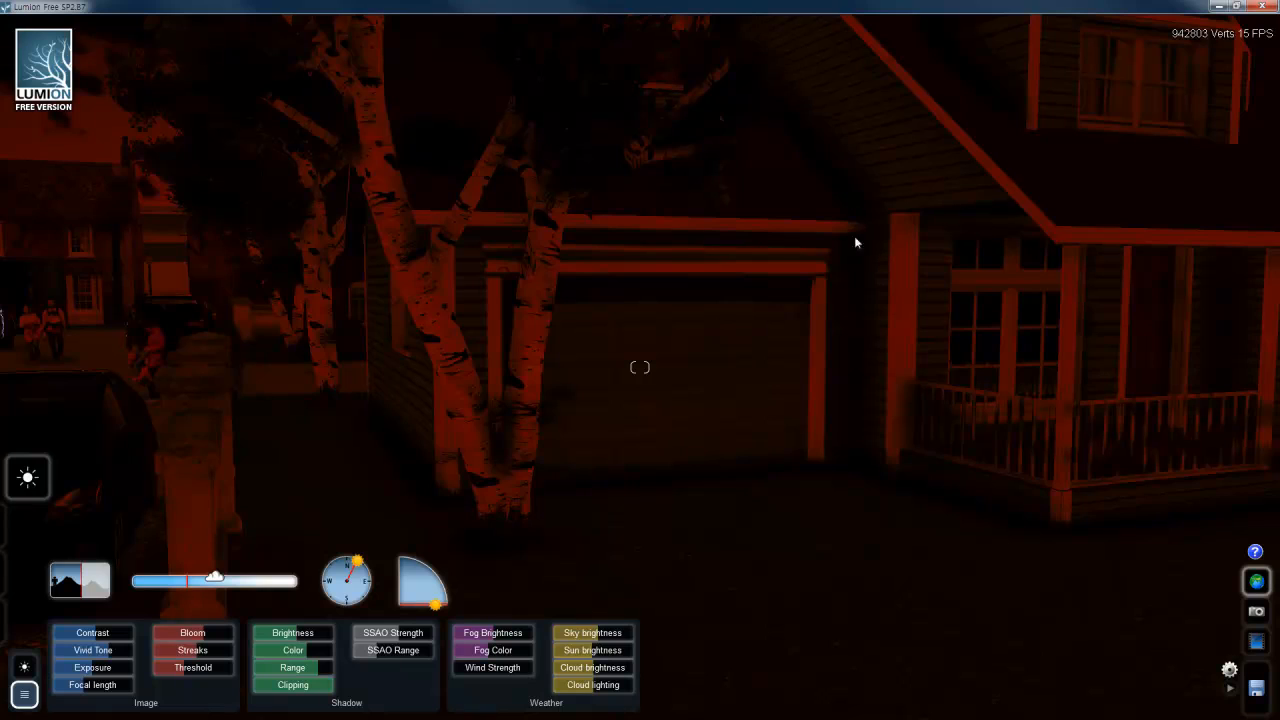
left_click(424, 597)
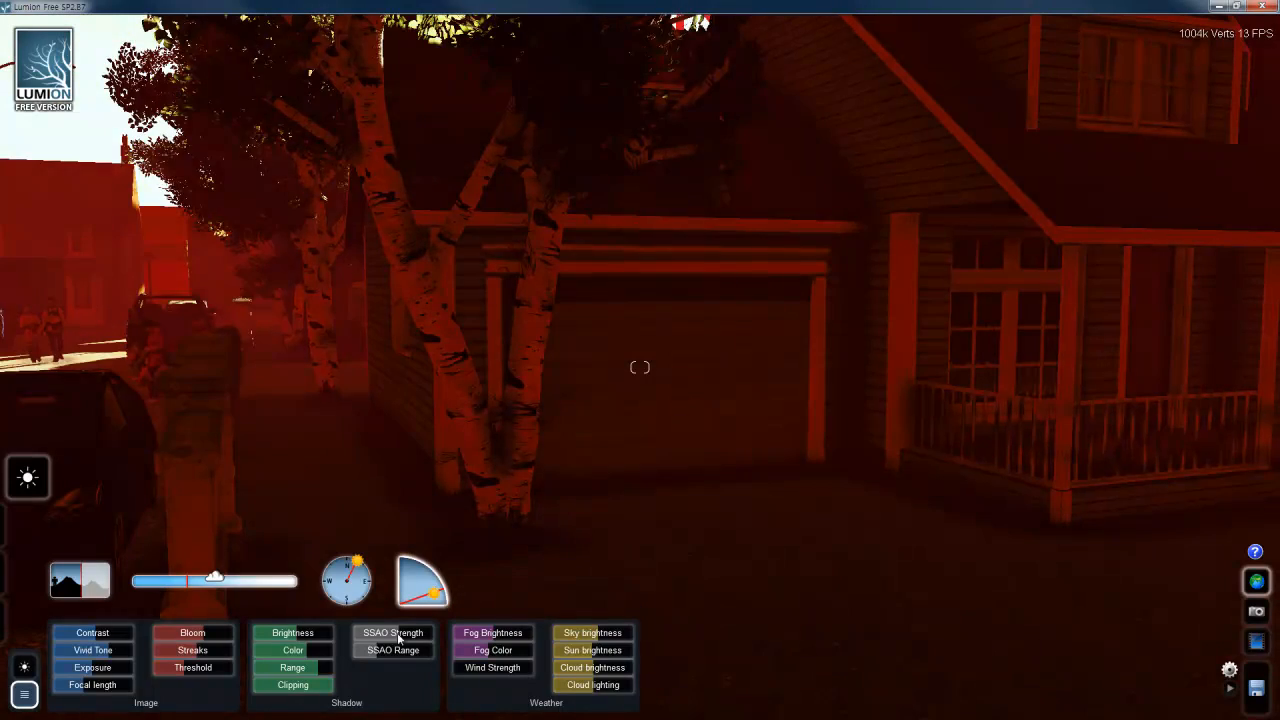
mouse_move(397, 635)
left_mouse_down()
mouse_move(439, 638)
mouse_move(360, 638)
mouse_move(421, 653)
mouse_move(381, 653)
left_mouse_up()
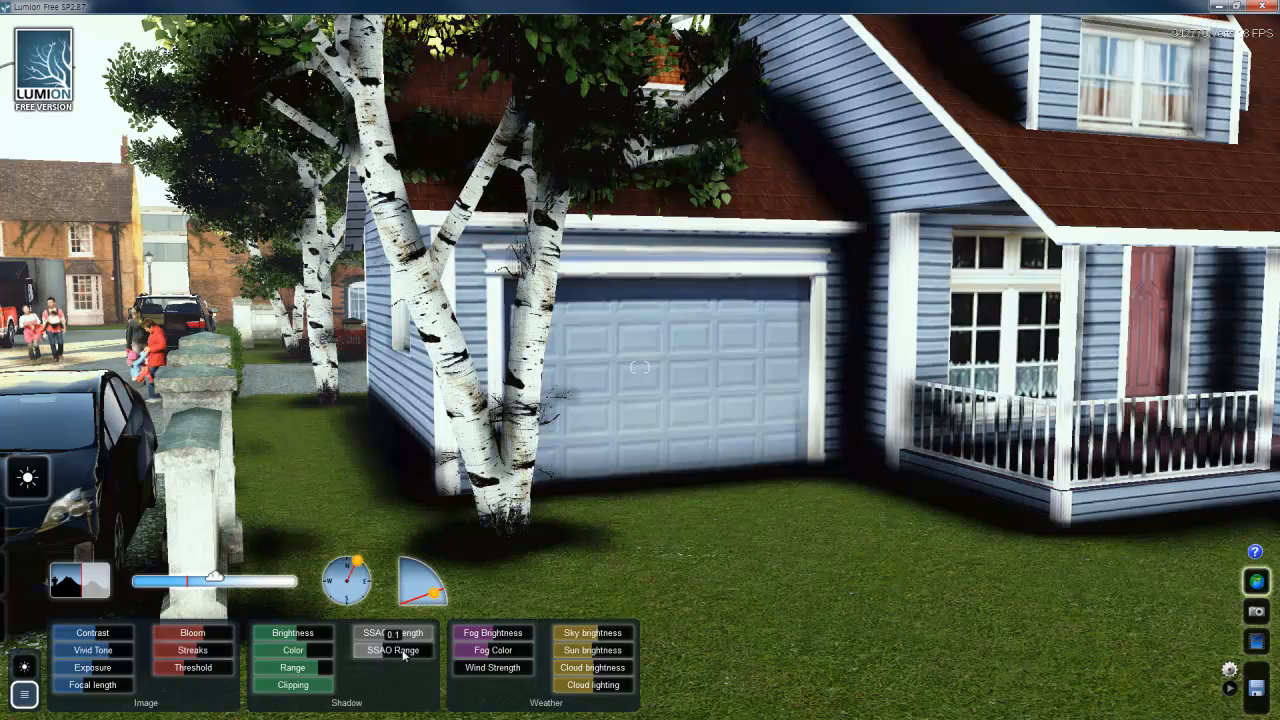
mouse_move(390, 654)
left_mouse_down()
mouse_move(416, 655)
mouse_move(401, 658)
left_mouse_up()
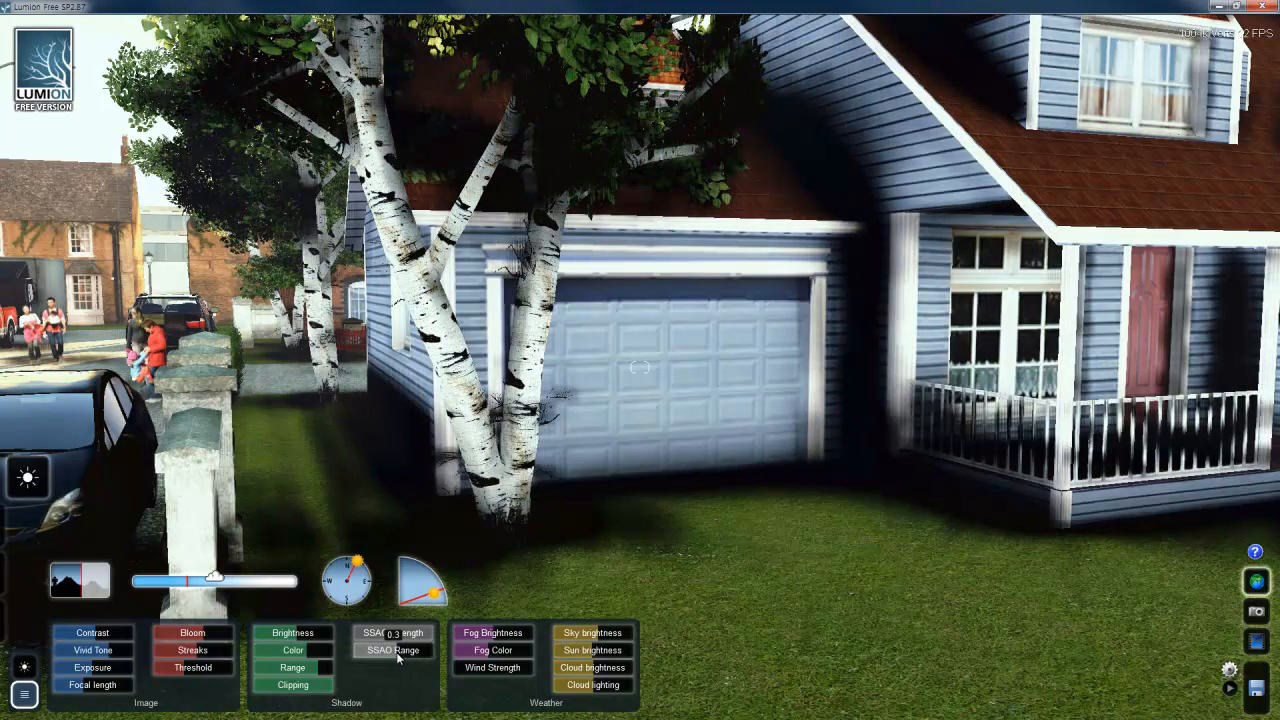
- Raise the sun to a medium height and reduce the SSAO strength to 0.7
left_click_drag(440, 585, 418, 566)
left_click_drag(425, 572, 424, 578)
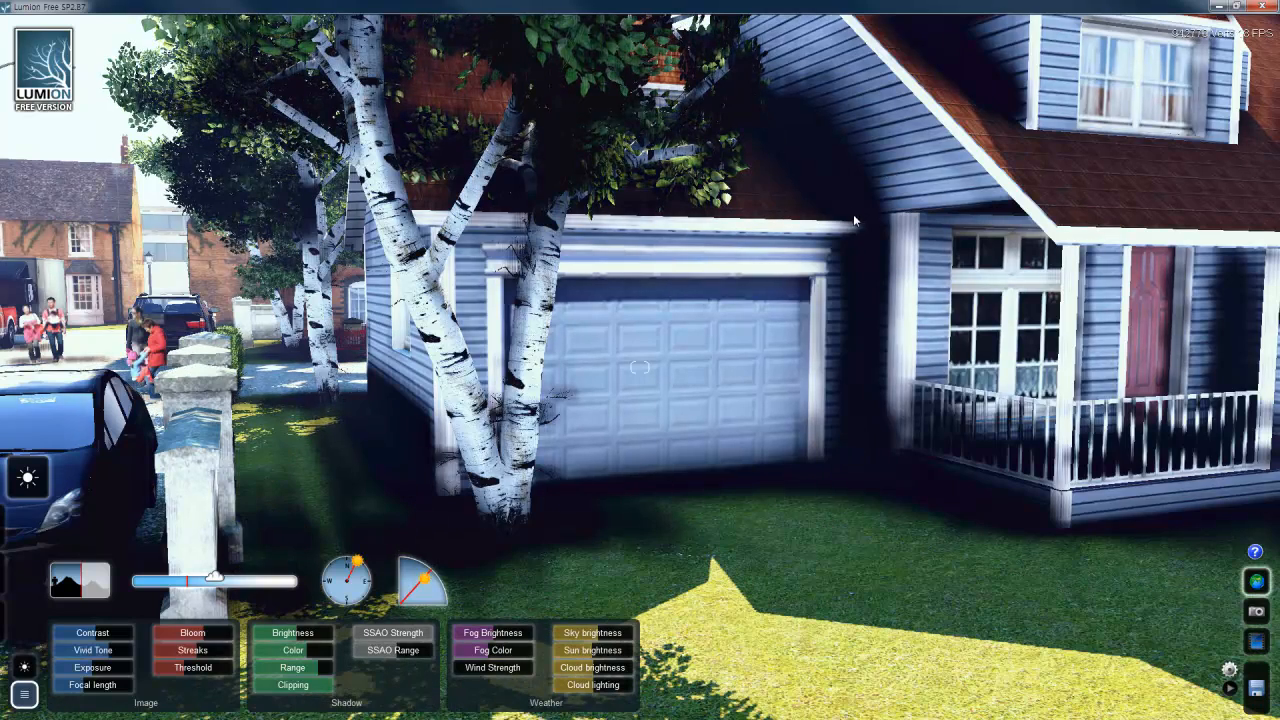
left_click(393, 638)
mouse_move(395, 643)
left_mouse_down()
mouse_move(360, 652)
mouse_move(400, 656)
left_mouse_up()
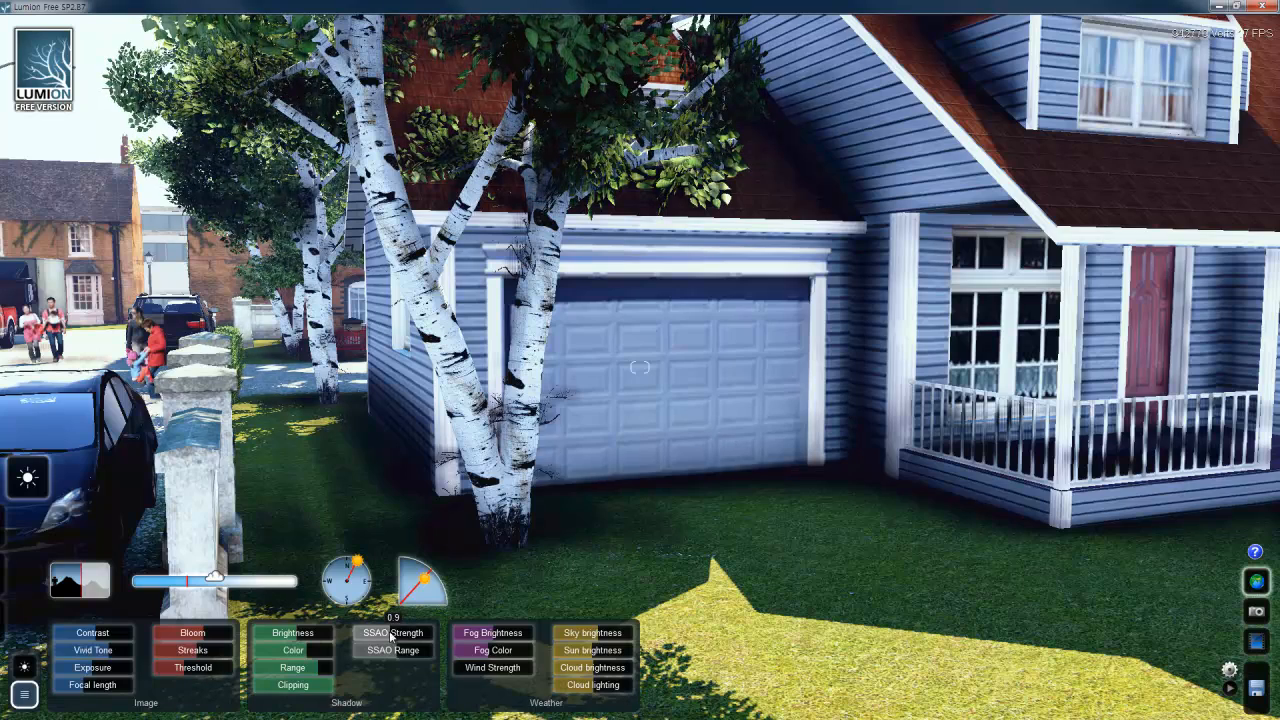
left_click_drag(391, 637, 383, 638)
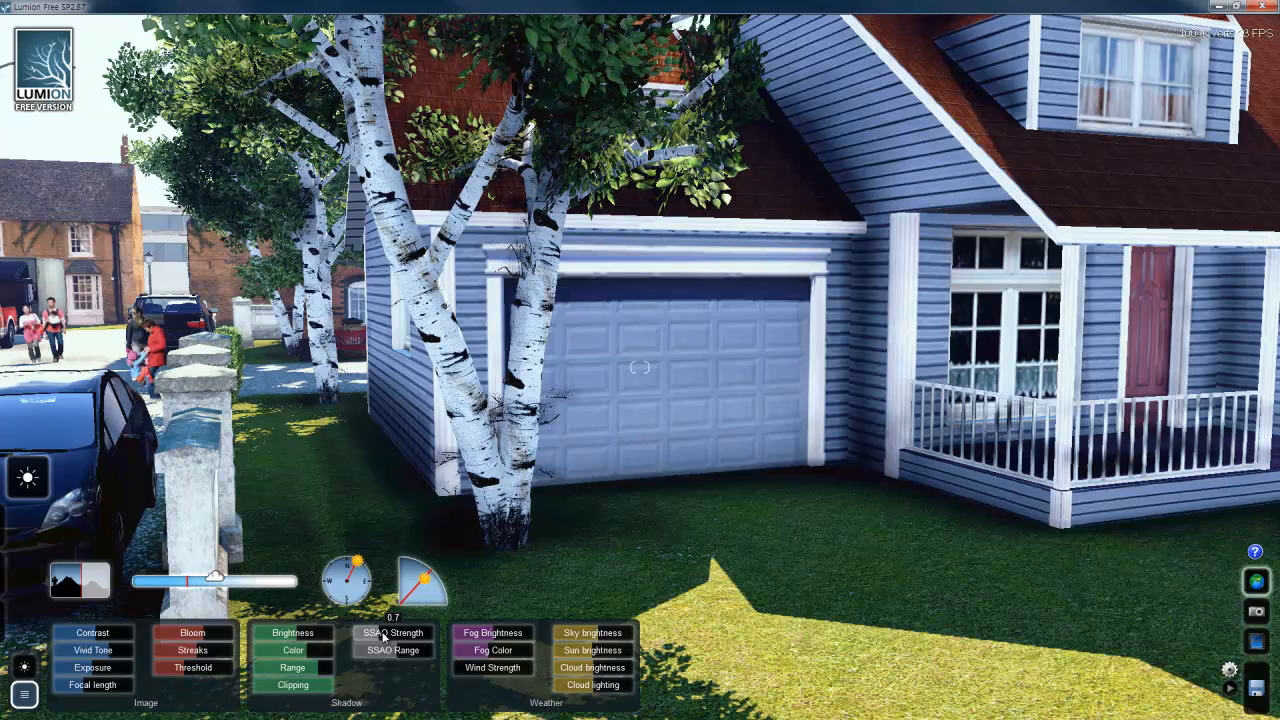
left_click_drag(383, 638, 383, 638)
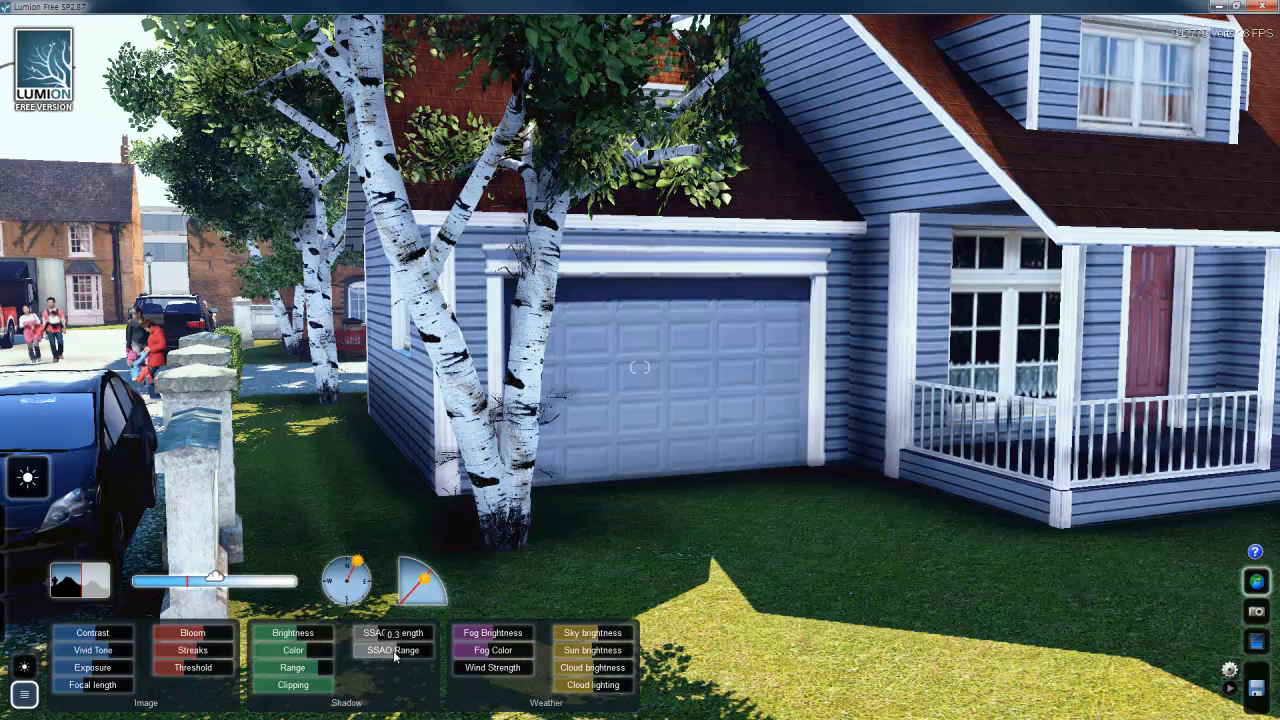
- Try a narrower SSAO range and settle on 0.2 for the contact shading
left_click_drag(393, 650, 372, 656)
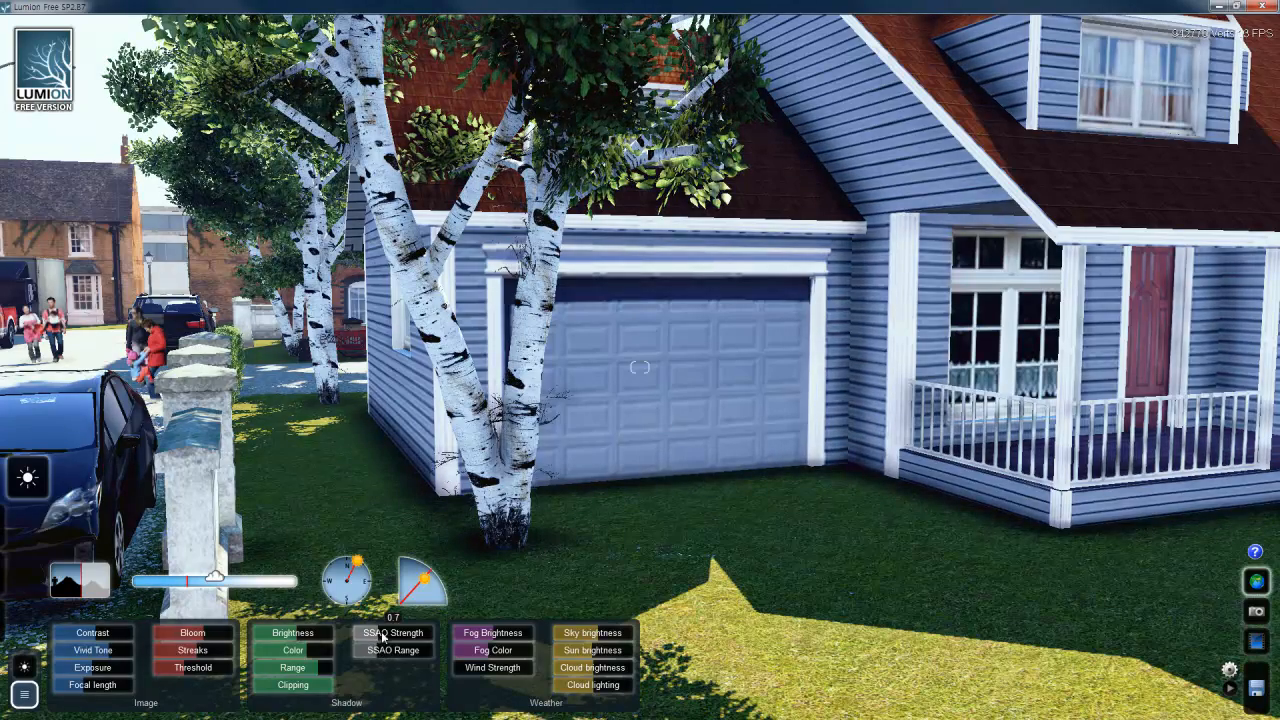
mouse_move(383, 637)
left_mouse_down()
mouse_move(443, 633)
mouse_move(385, 640)
mouse_move(380, 655)
mouse_move(383, 637)
mouse_move(381, 655)
left_mouse_up()
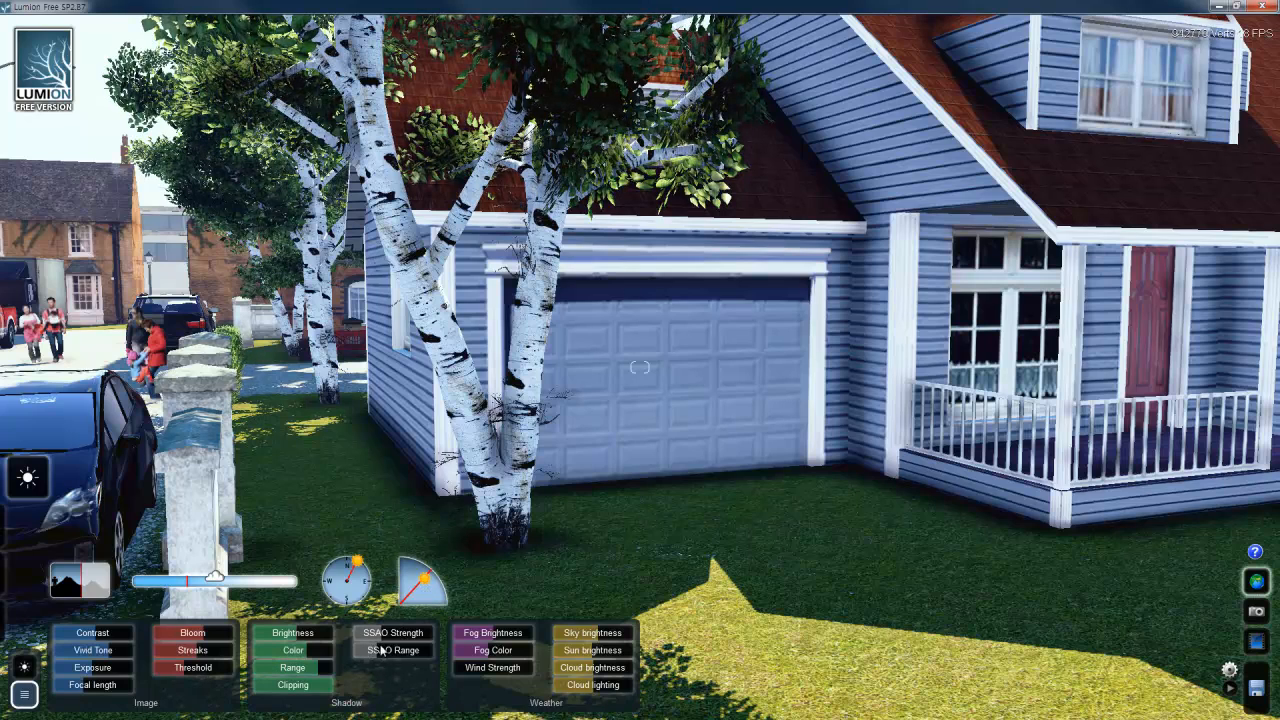
mouse_move(382, 652)
left_mouse_down()
mouse_move(421, 653)
mouse_move(394, 655)
left_mouse_up()
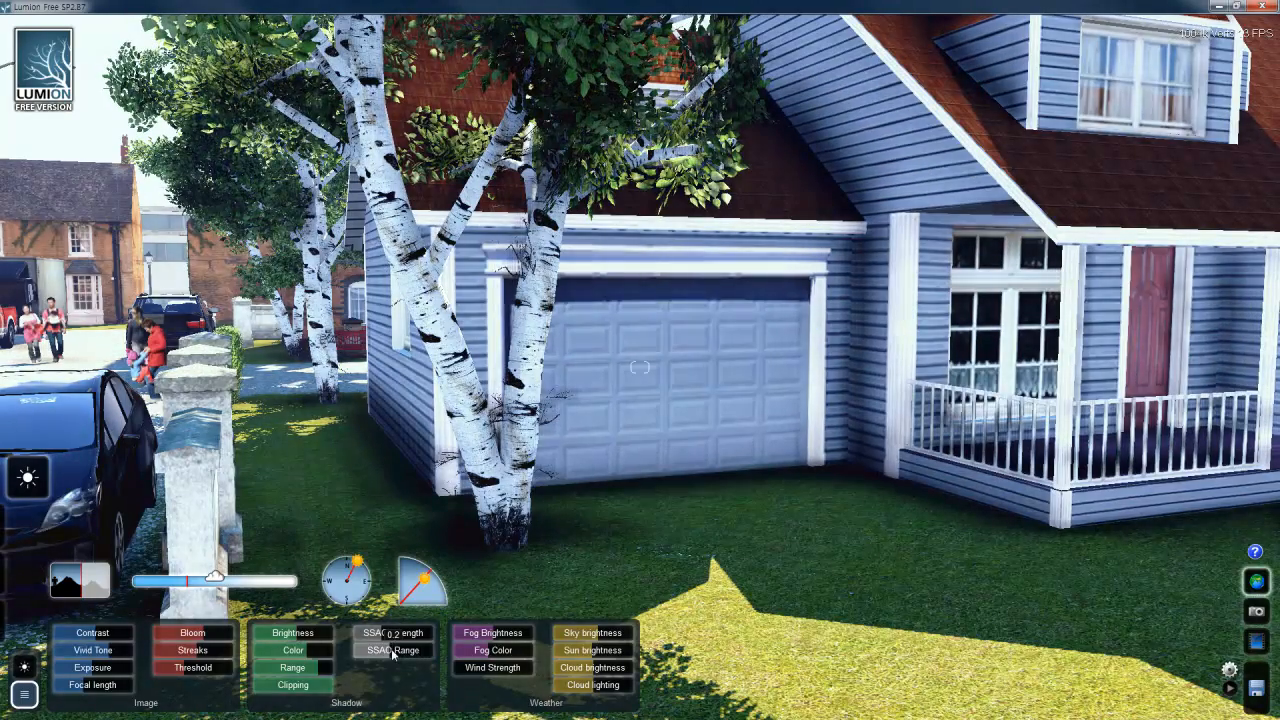
- Check the shading around the garage, porch and roof, and slightly increase the SSAO strength
right_click_drag(688, 474, 622, 504)
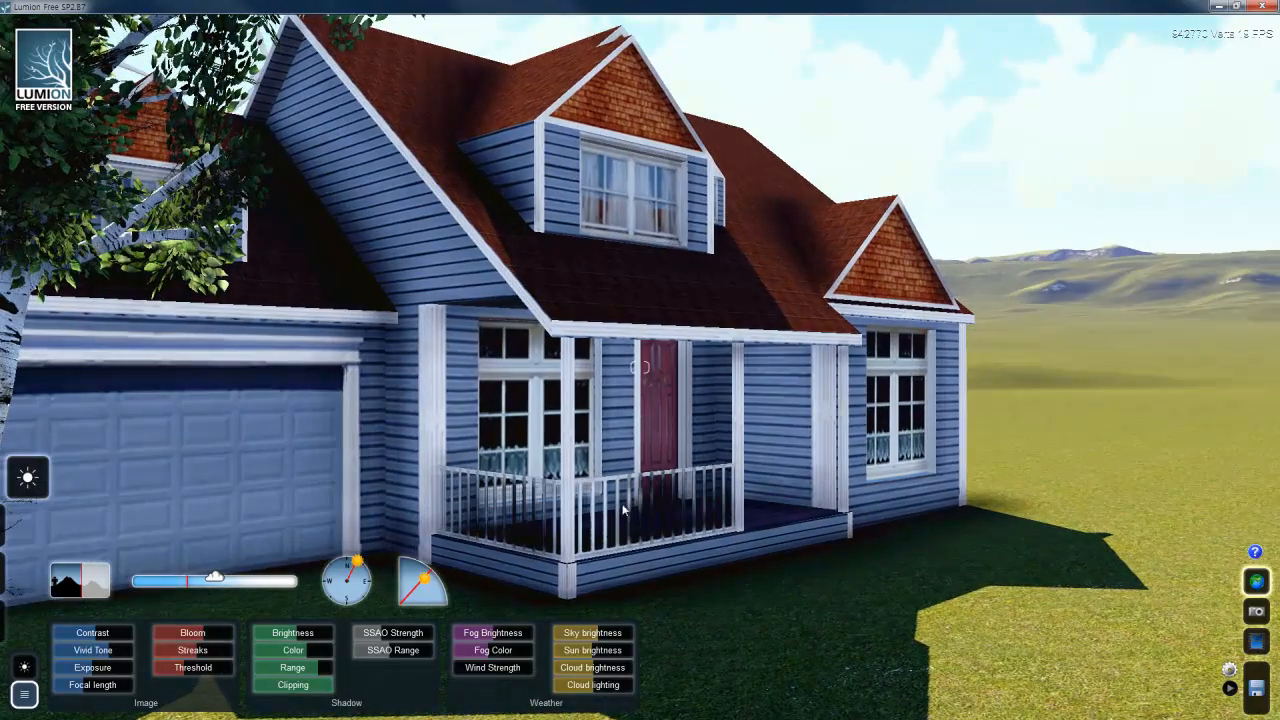
right_click_drag(703, 487, 704, 486)
right_click_drag(676, 376, 701, 340)
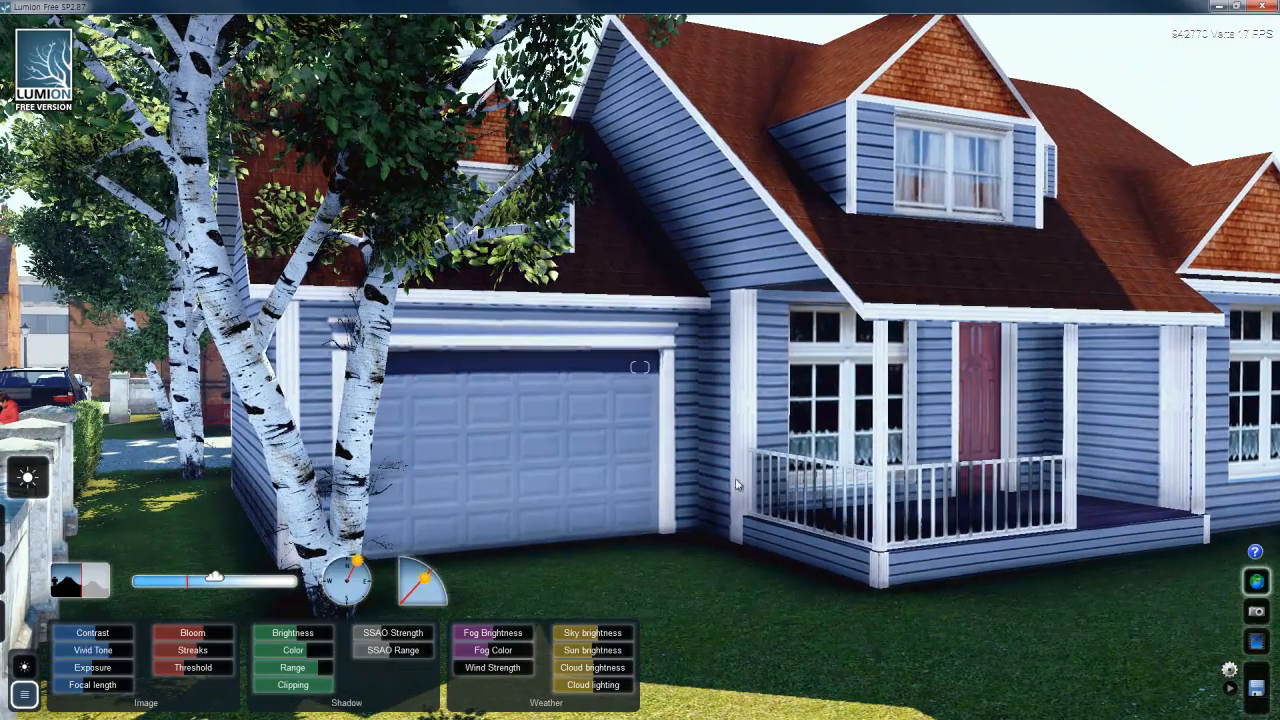
key("a")
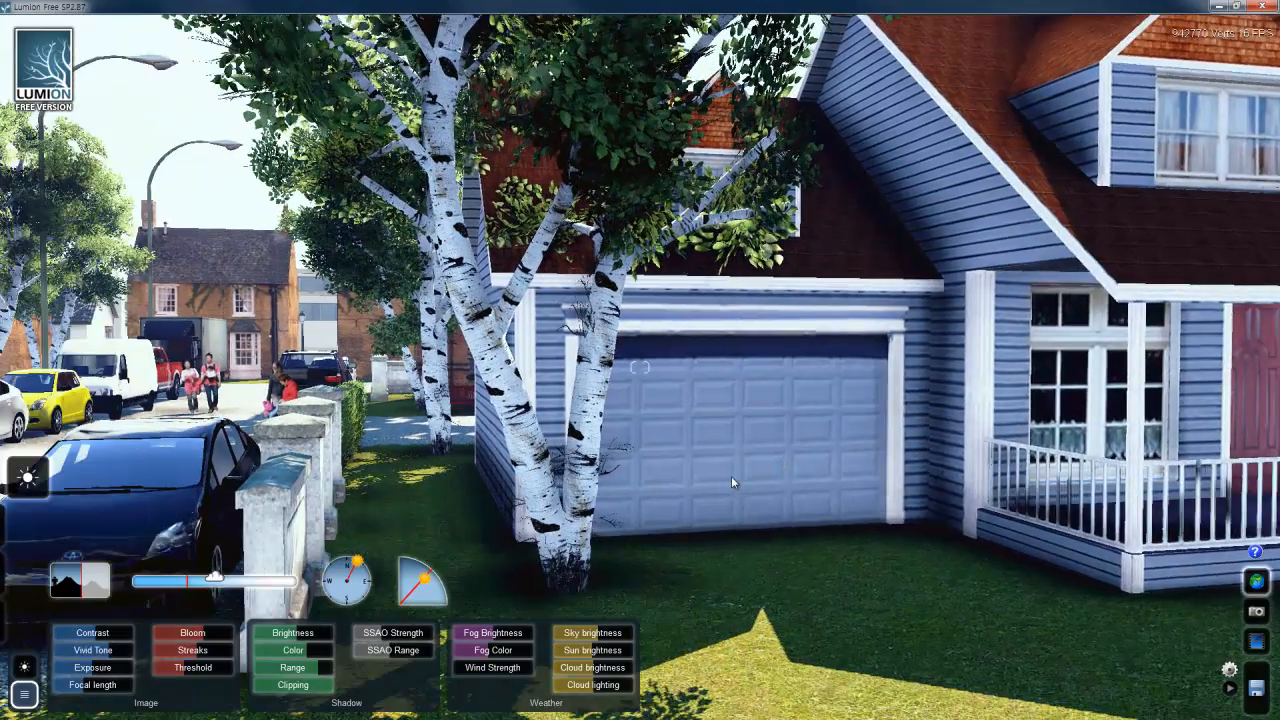
mouse_move(731, 477)
right_mouse_down()
mouse_move(746, 478)
mouse_move(733, 479)
right_mouse_up()
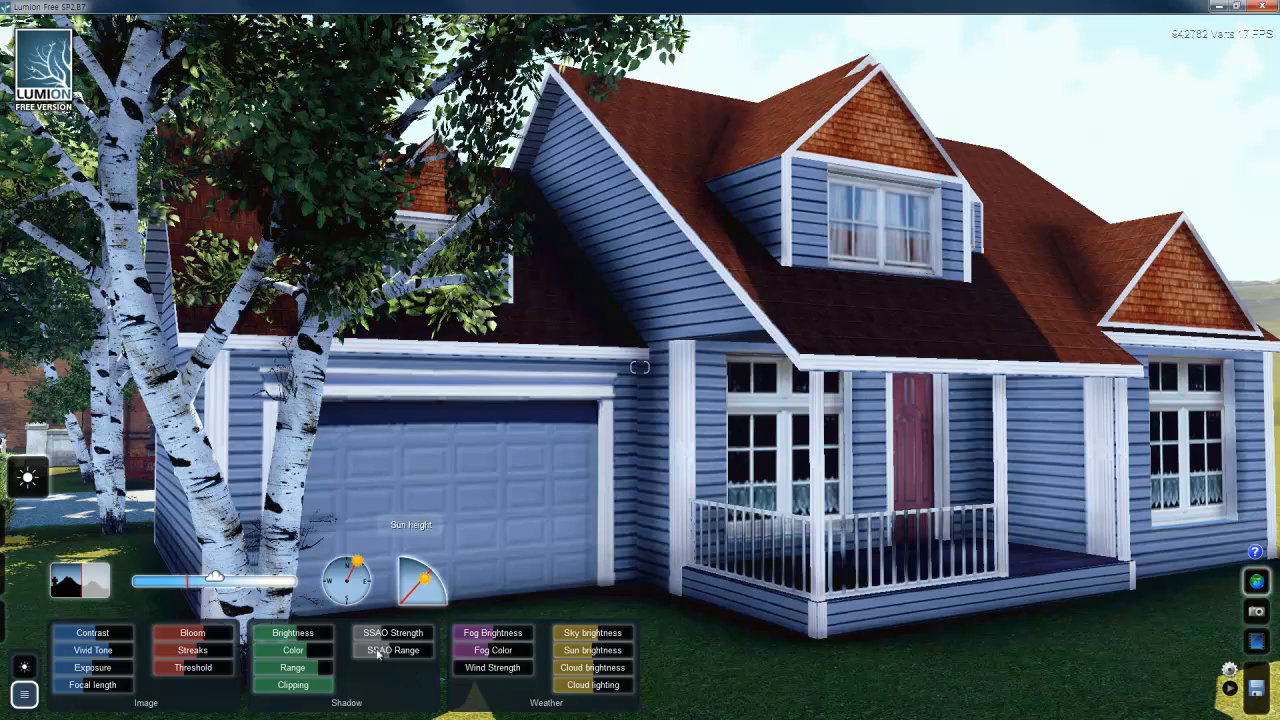
left_click_drag(385, 640, 388, 640)
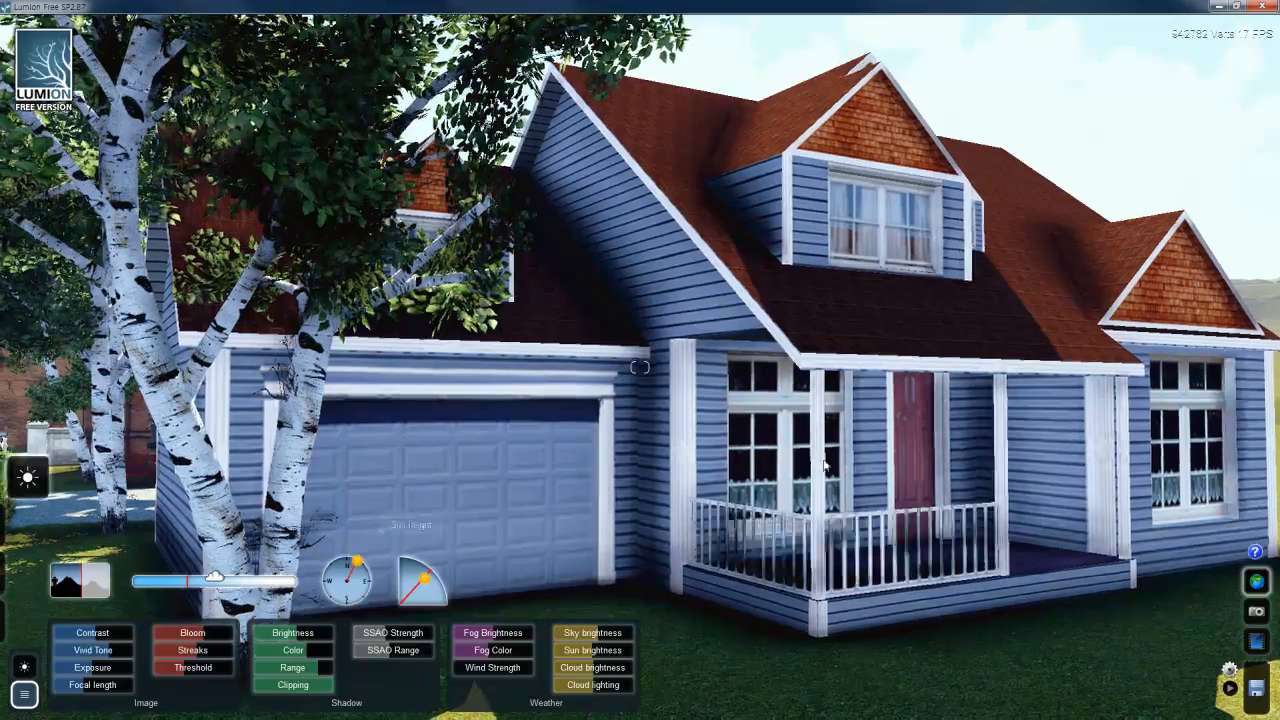
- Look up at the sky above the street and lower the sun towards the treetops
right_click_drag(824, 466, 937, 481)
key("a")
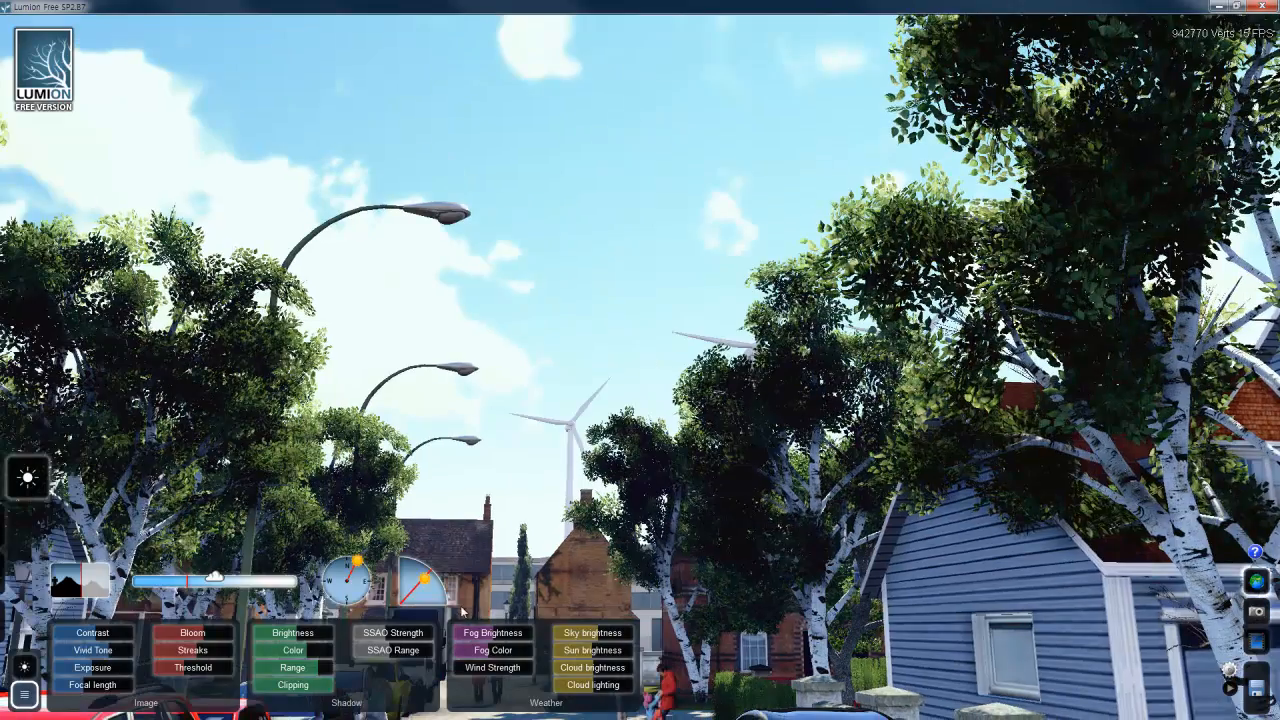
left_click_drag(426, 579, 436, 588)
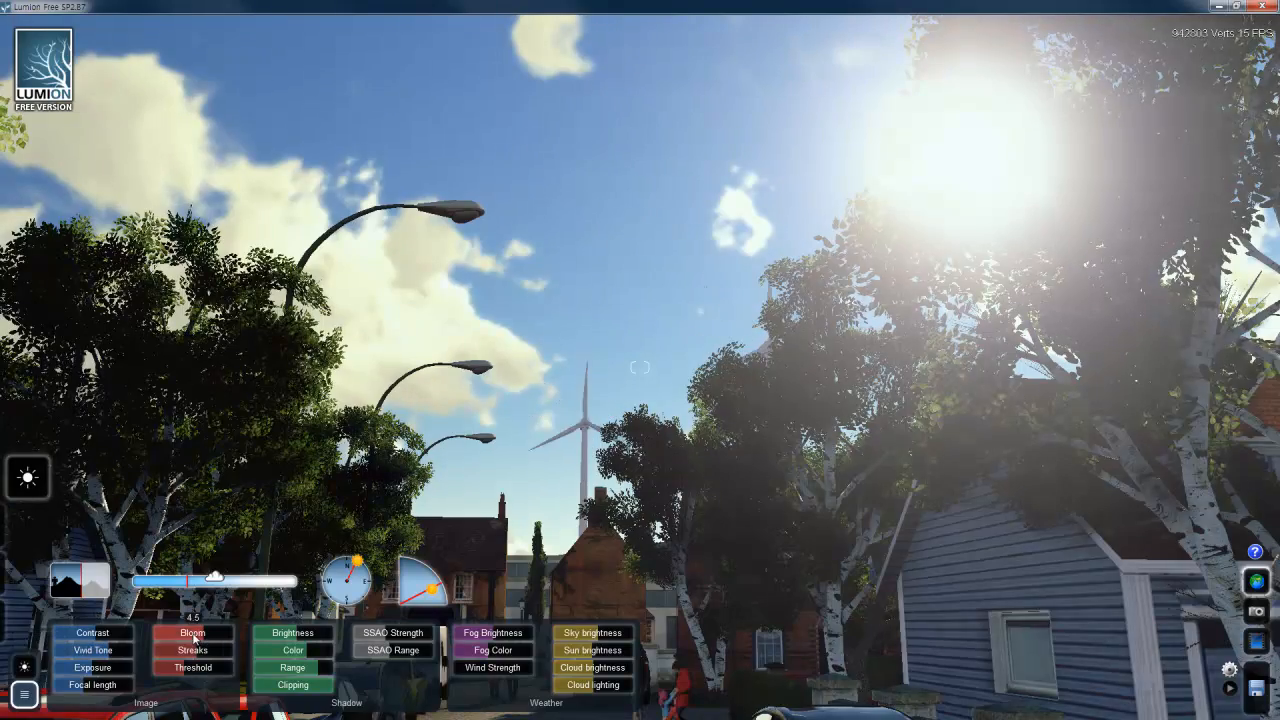
- Reduce the bloom to a low level and set the streaks to 1.4
mouse_move(194, 638)
left_mouse_down()
mouse_move(160, 638)
mouse_move(176, 658)
left_mouse_up()
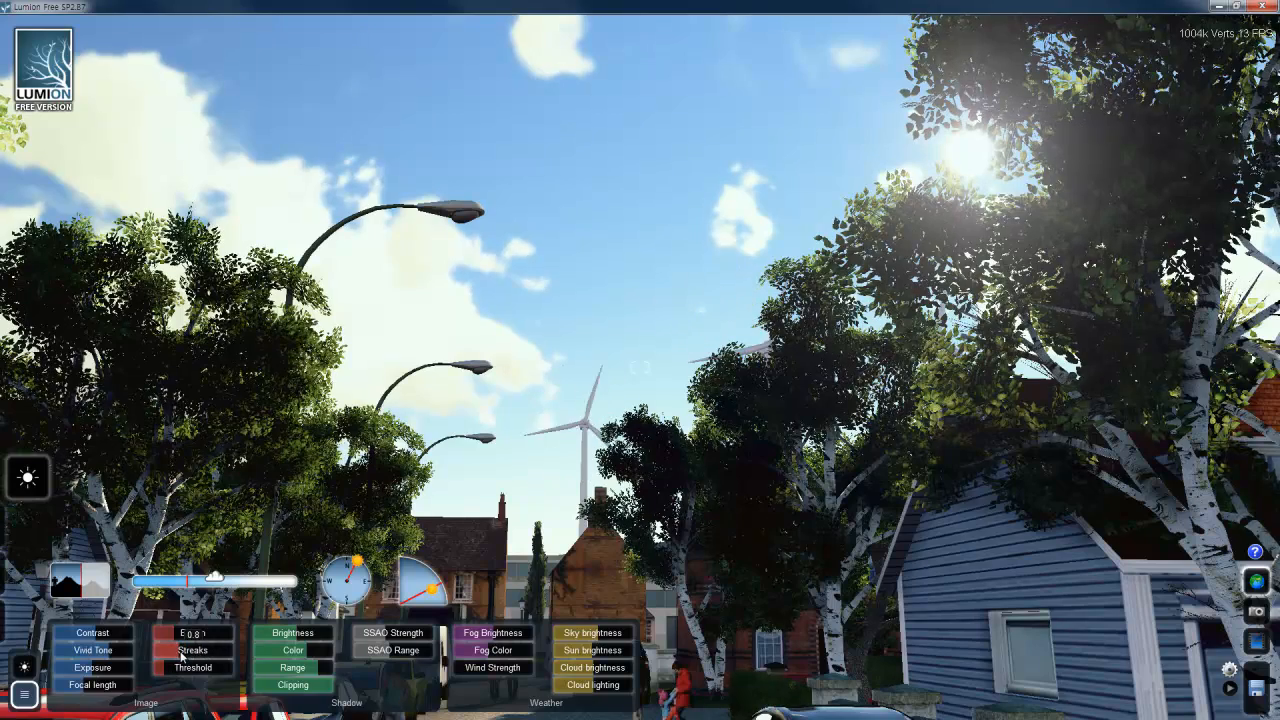
left_click_drag(178, 638, 196, 652)
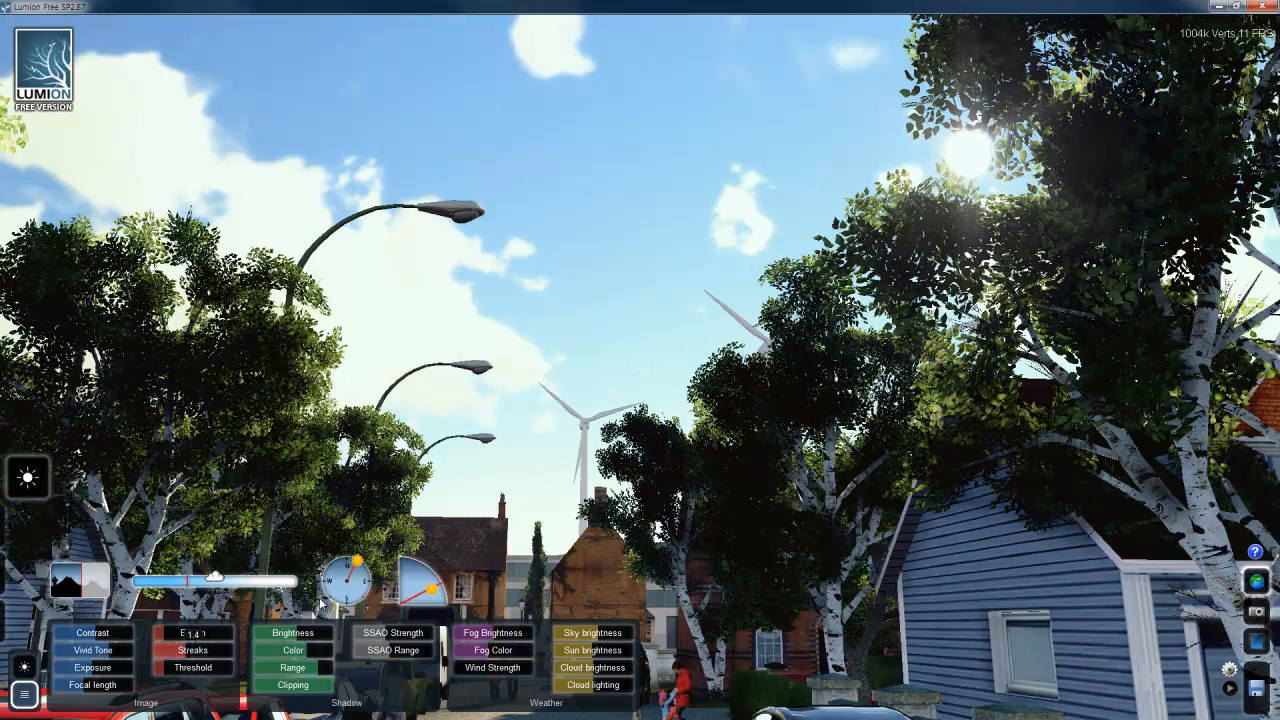
- Frame the distant hills between the two houses and increase the fog density
right_click_drag(812, 468, 519, 600)
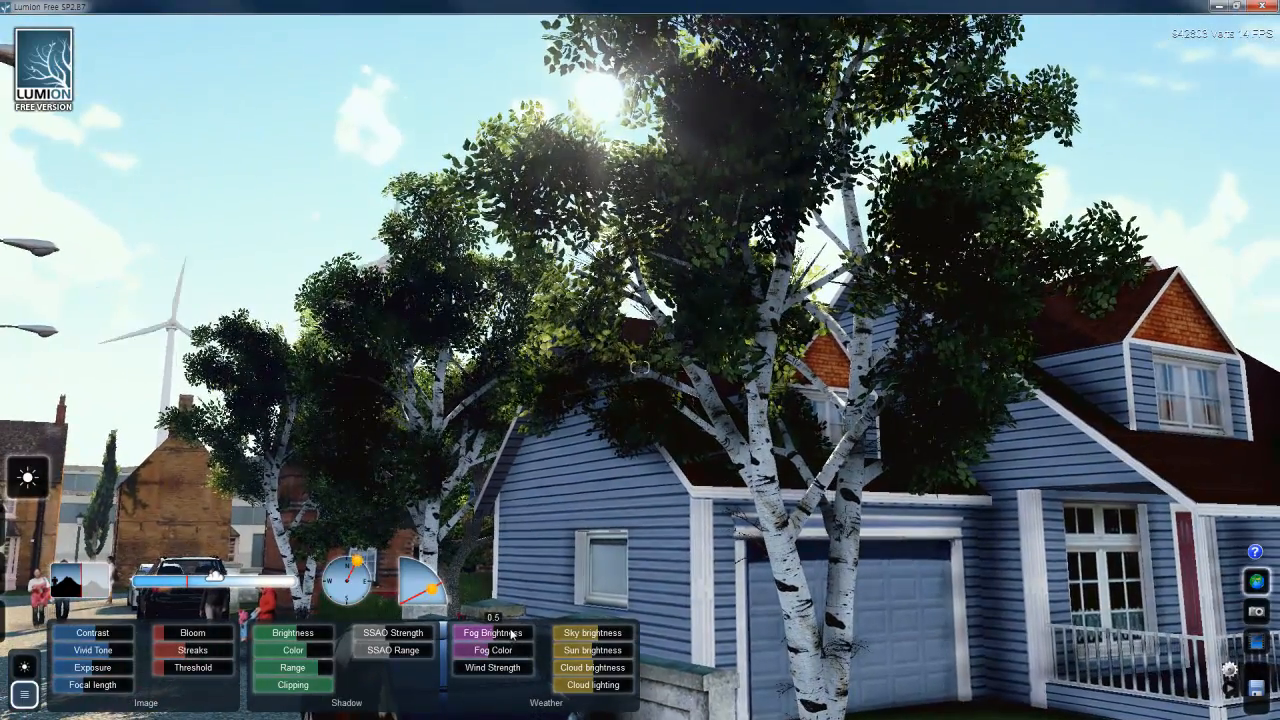
right_click_drag(717, 477, 717, 477)
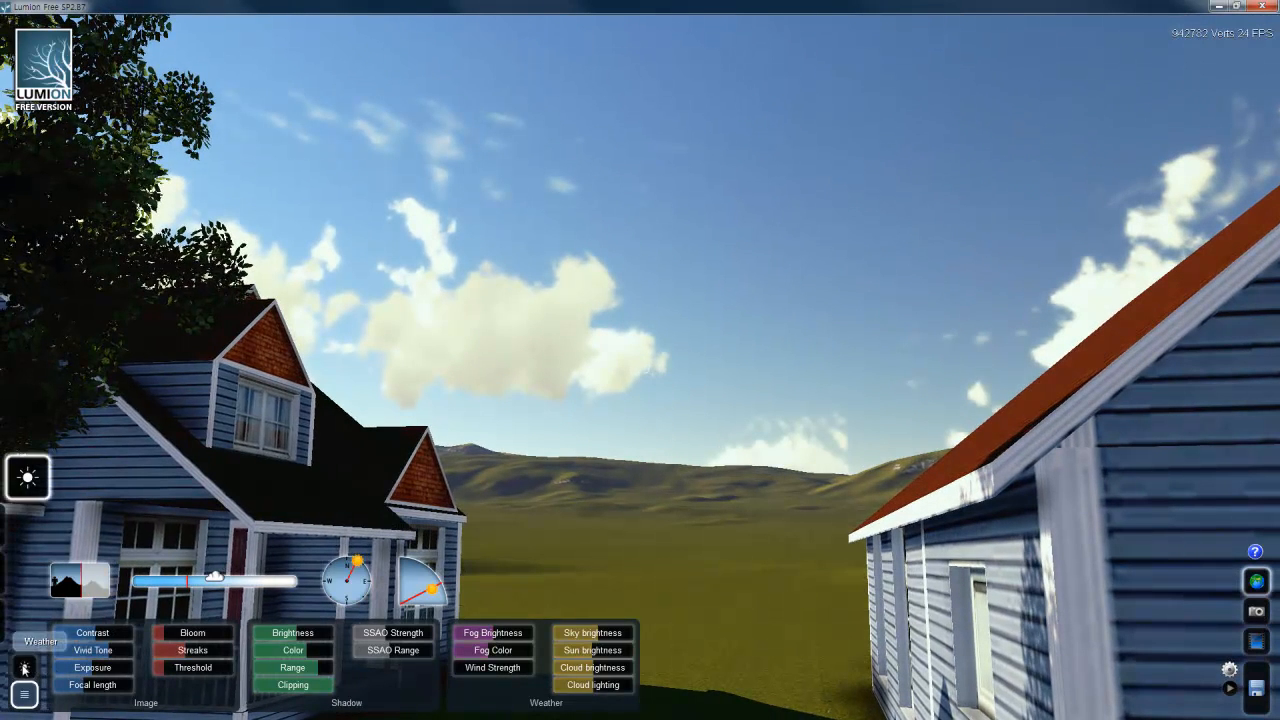
left_click(74, 588)
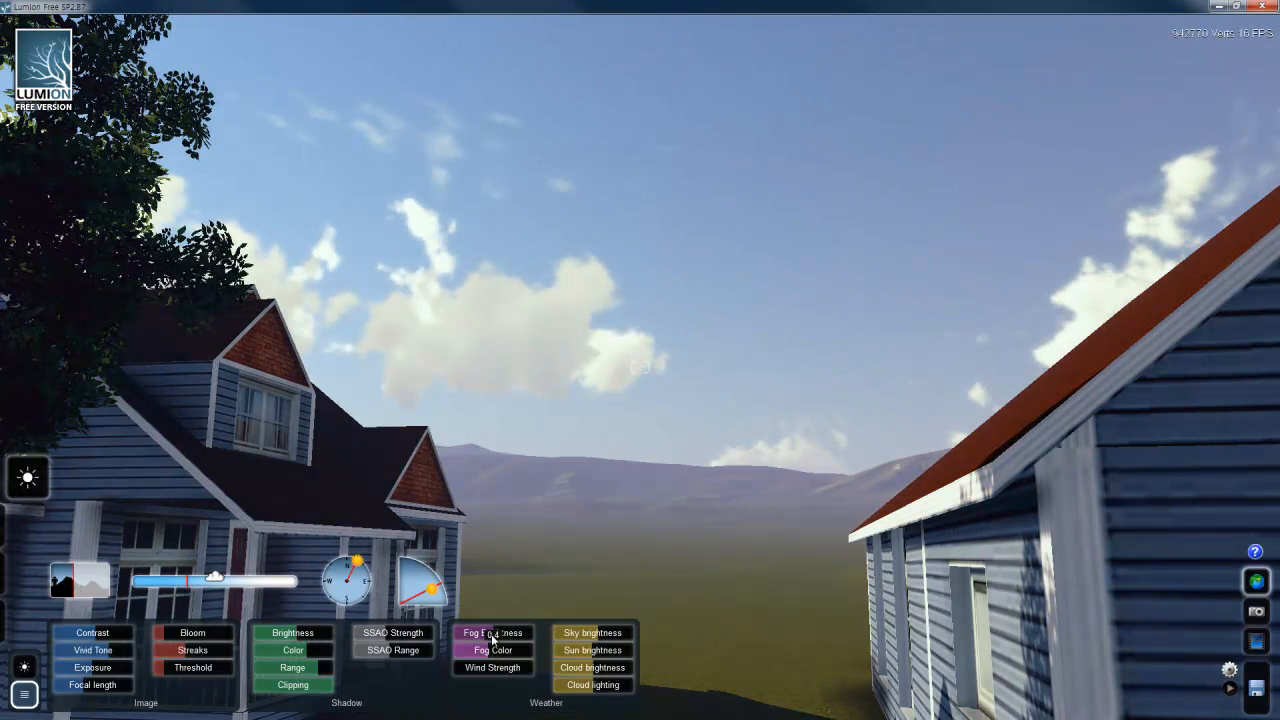
- Try a fog brightness of 0.8, return it to a medium level and shift the fog color to teal
left_click_drag(491, 638, 522, 638)
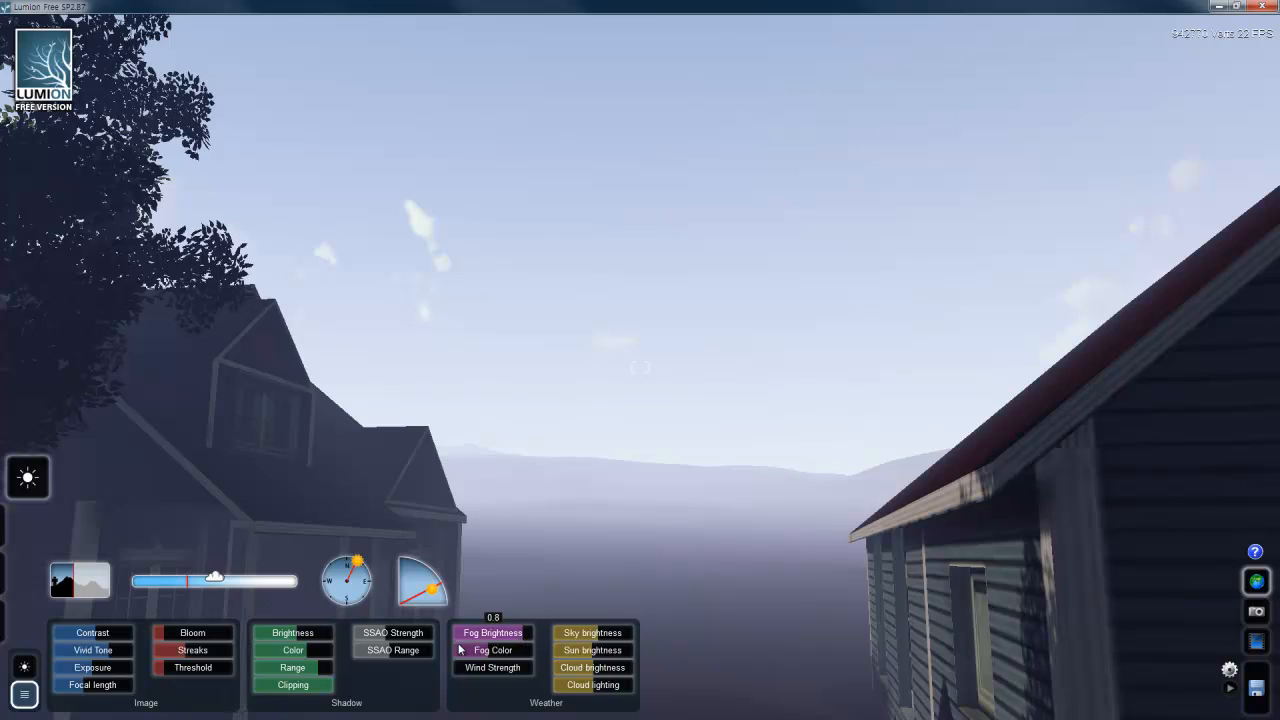
mouse_move(516, 640)
left_mouse_down()
mouse_move(492, 645)
mouse_move(520, 652)
left_mouse_up()
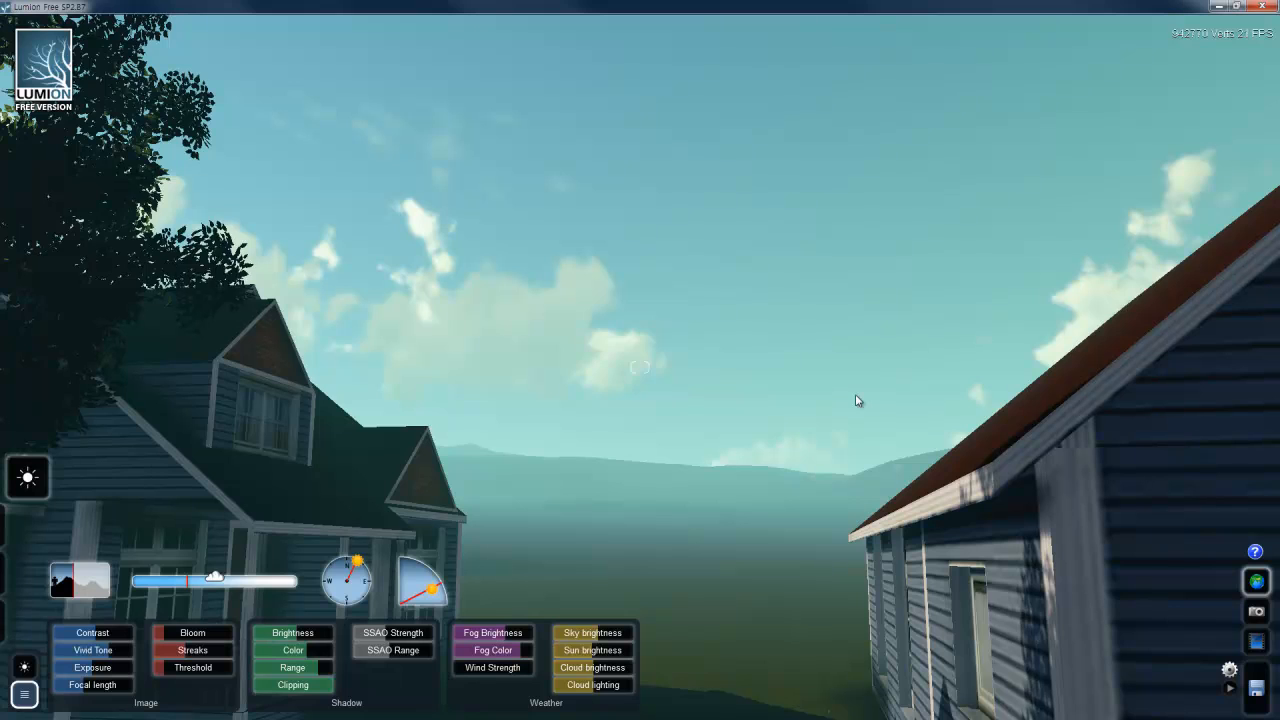
- Shift the fog color from teal to a warm tone of 0.3 and raise the wind strength to 1
mouse_move(500, 652)
left_mouse_down()
mouse_move(490, 658)
mouse_move(512, 640)
mouse_move(498, 640)
left_mouse_up()
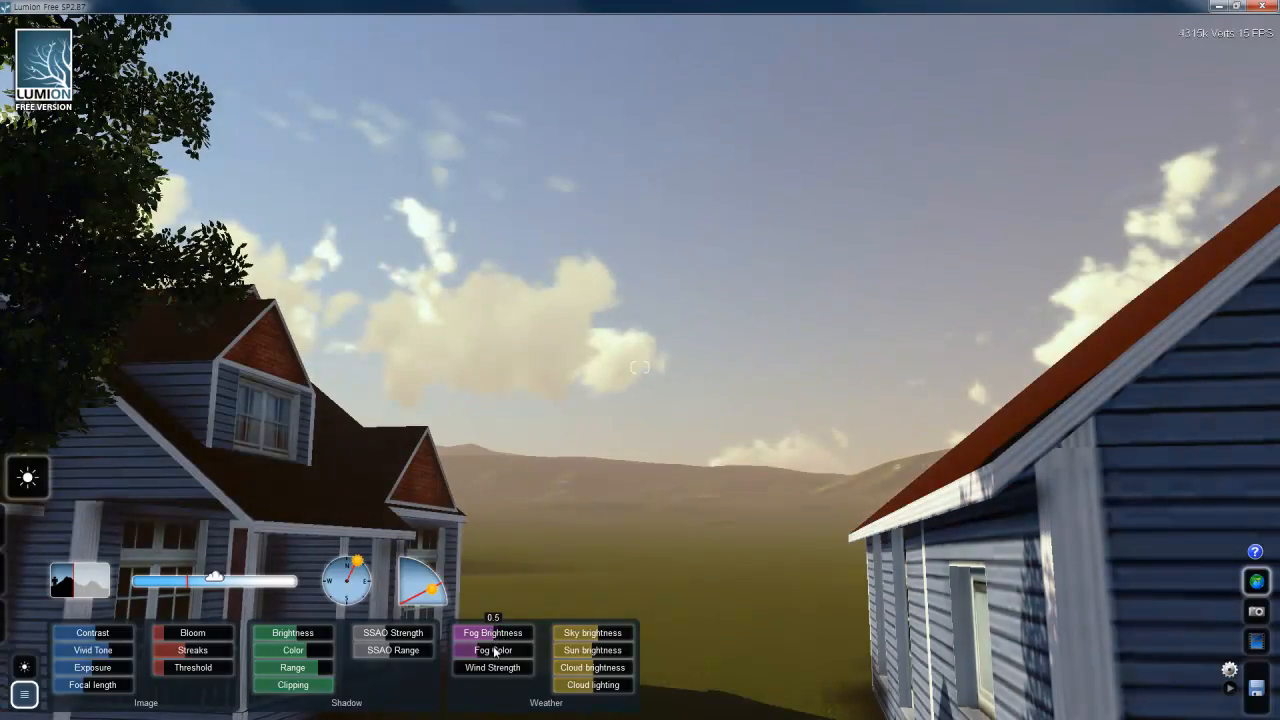
right_click_drag(763, 443, 799, 521)
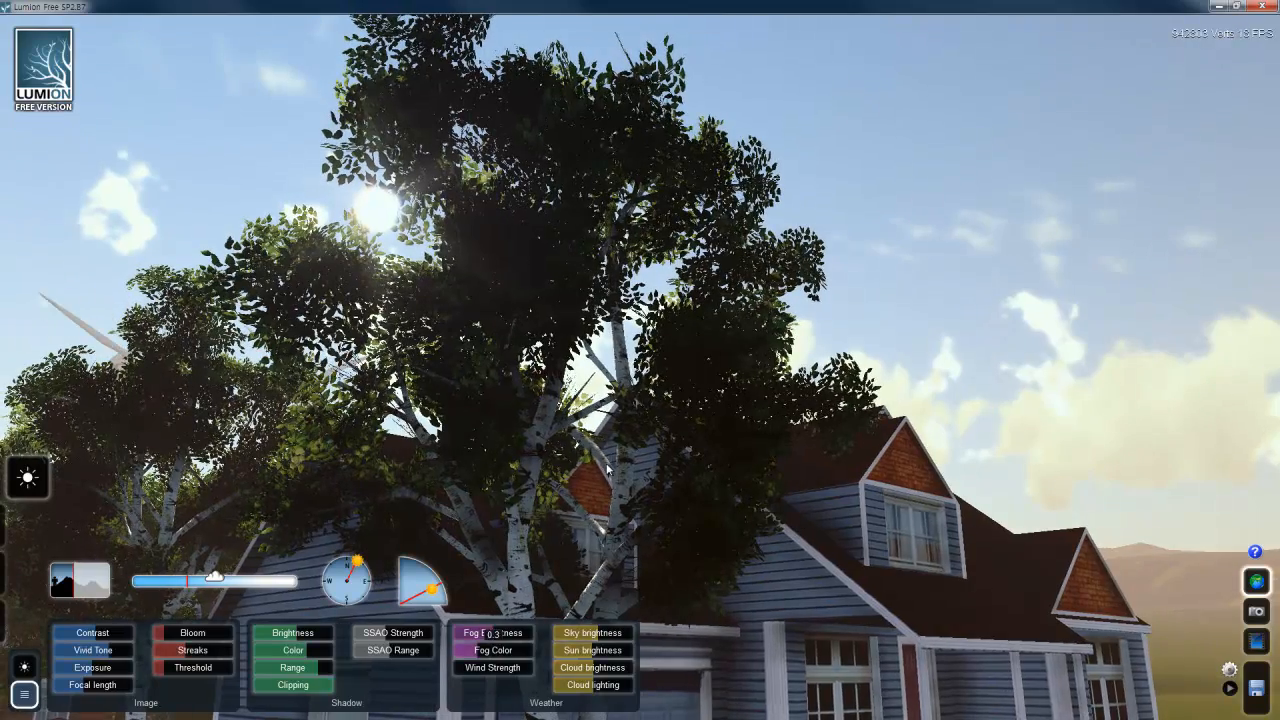
key("q")
right_click_drag(607, 469, 600, 488)
key("q")
left_click_drag(455, 668, 536, 677)
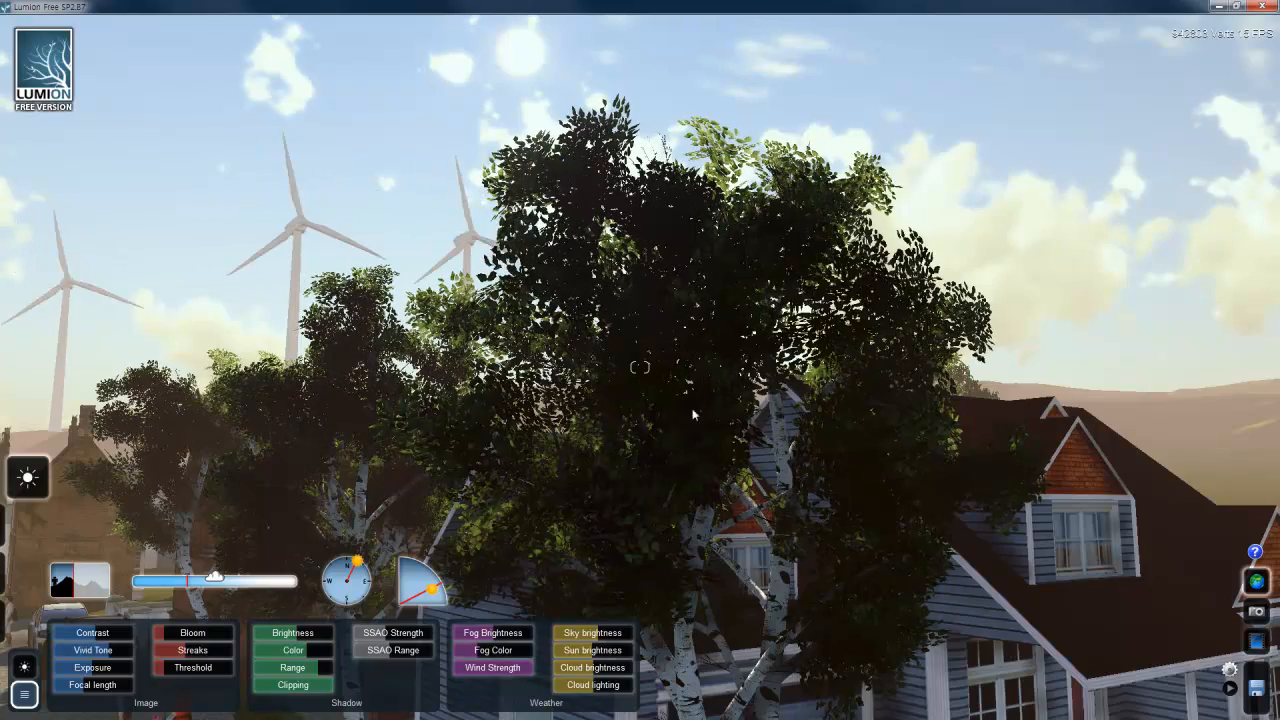
- Reduce the fog density until the distant hills behind the houses are clear
right_click_drag(738, 470, 737, 467)
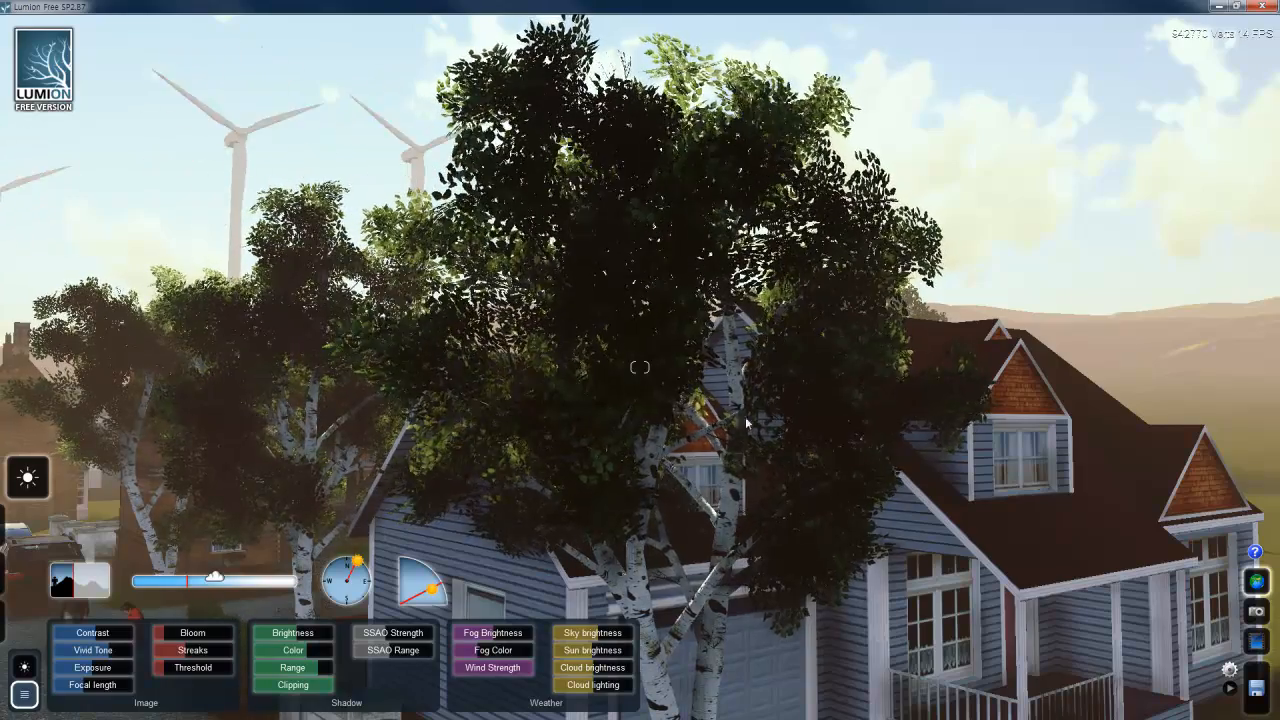
right_click_drag(733, 417, 431, 438)
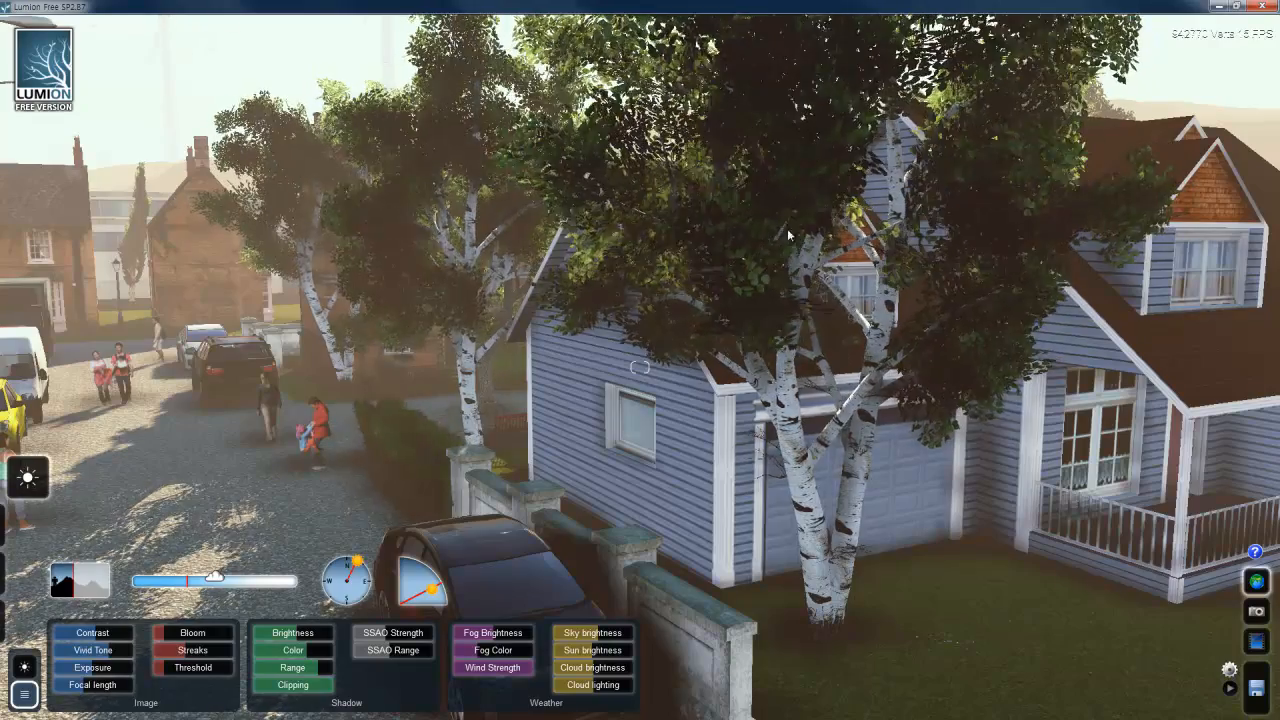
right_click_drag(776, 332, 776, 332)
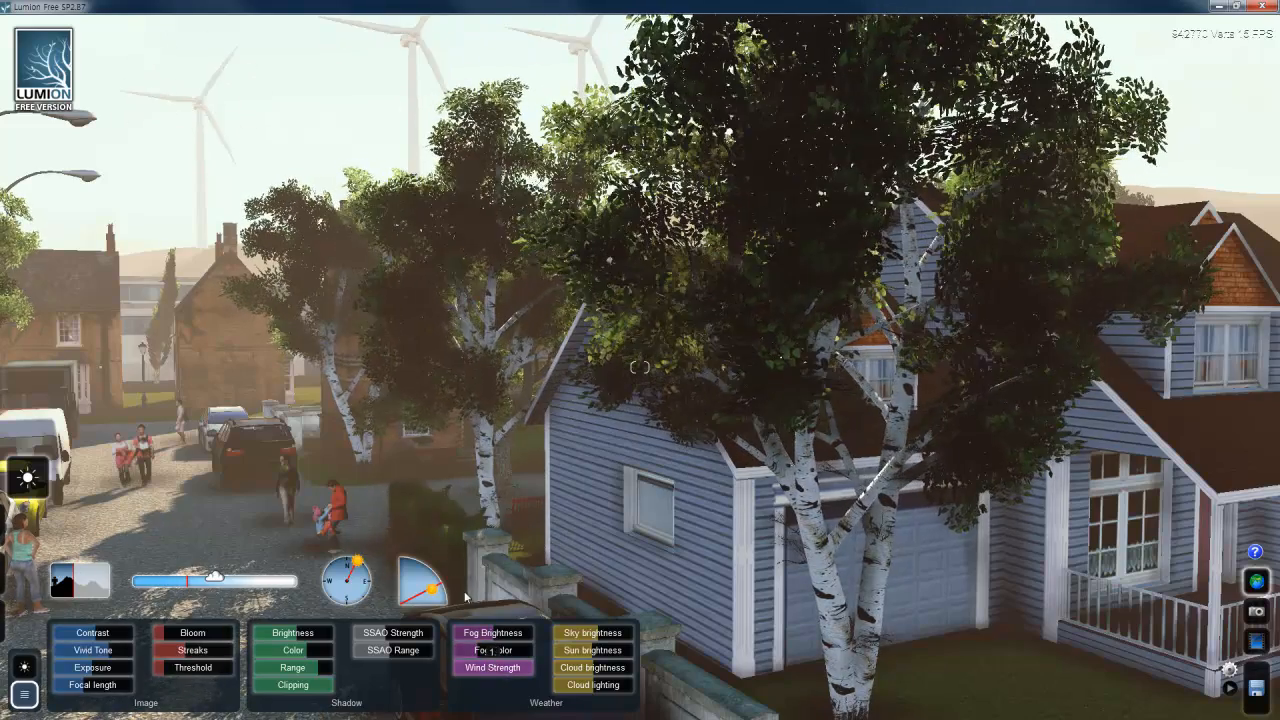
right_click_drag(791, 563, 778, 570)
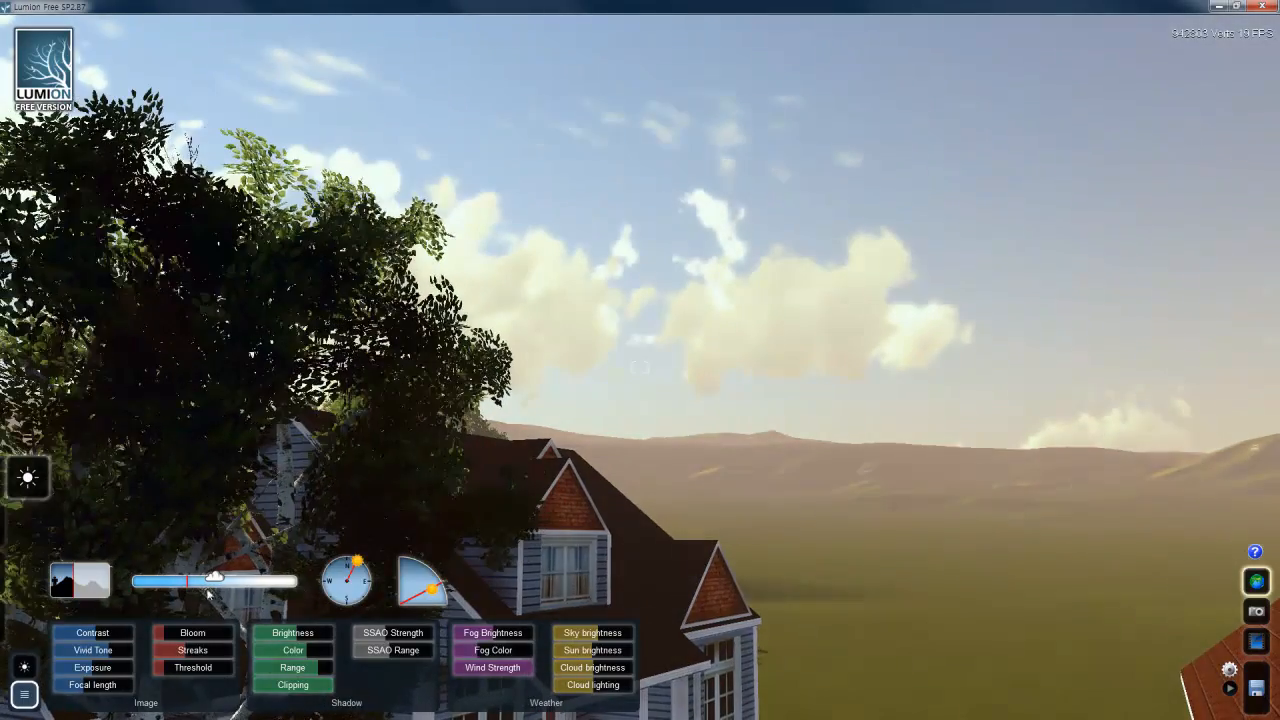
left_click_drag(88, 587, 95, 587)
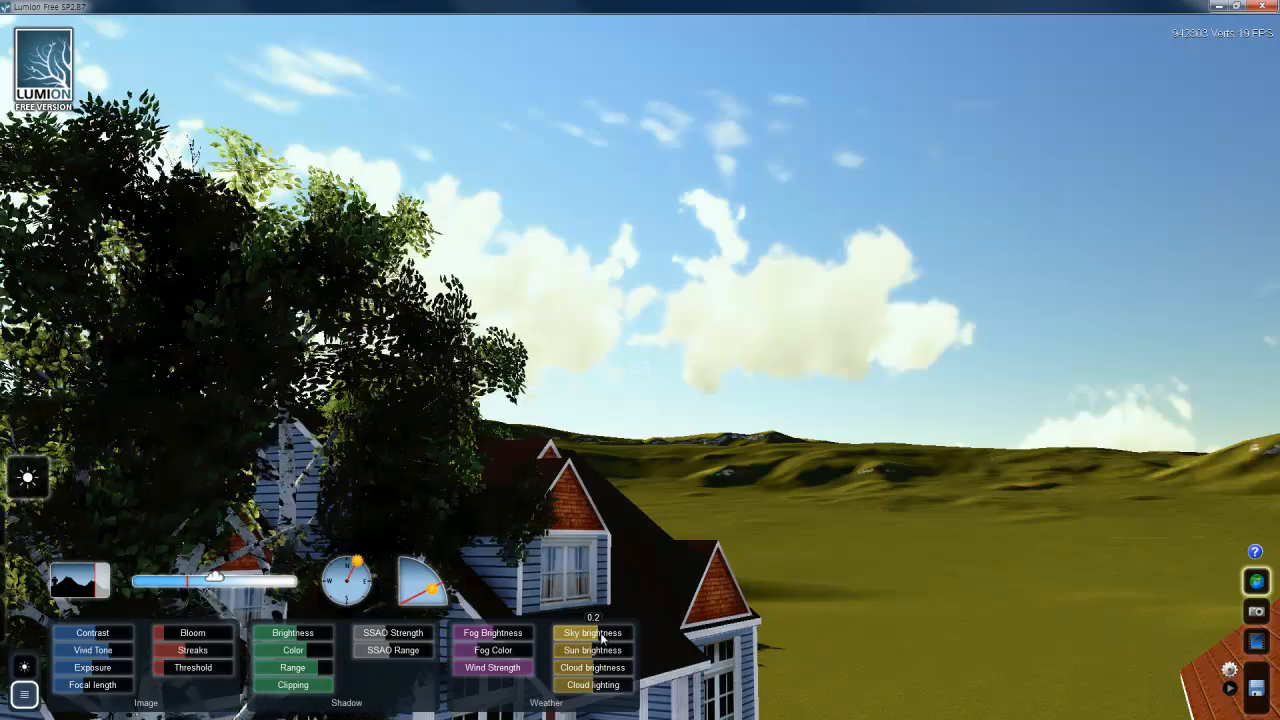
- Try the lowest sky brightness, raise it back to a moderate level and set the sun brightness to 0.2
right_click_drag(748, 566, 747, 573)
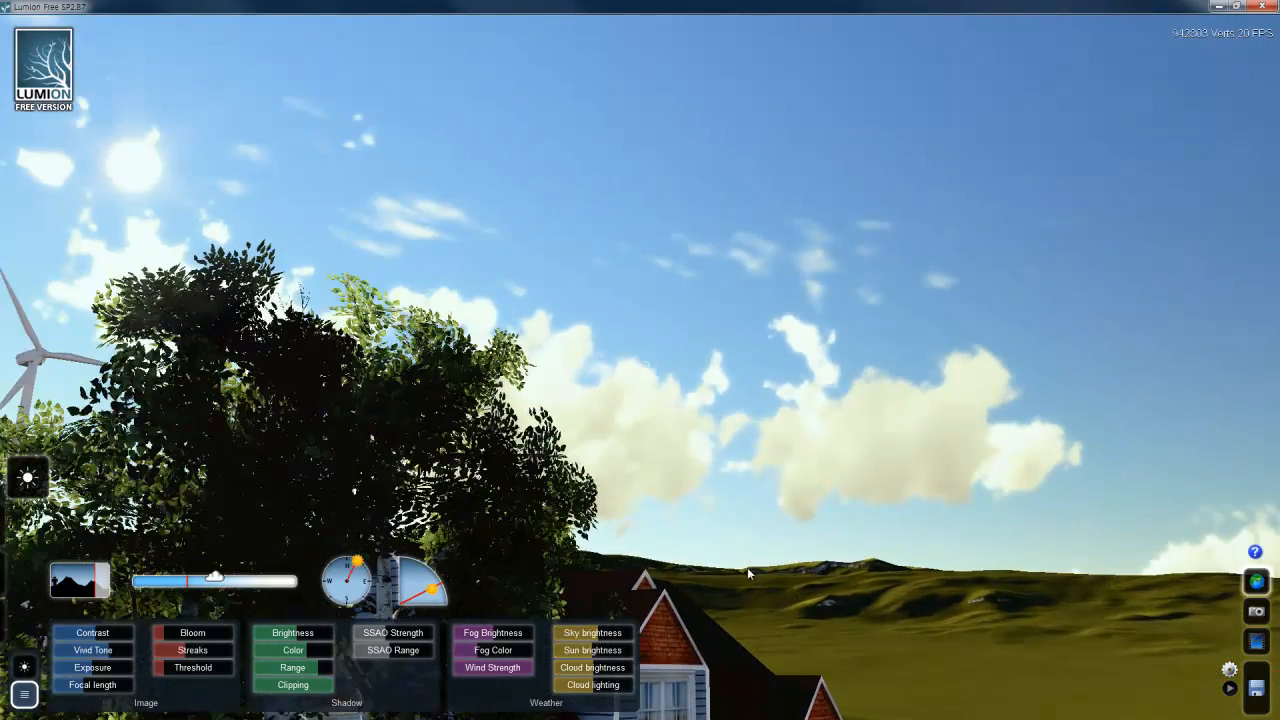
left_click_drag(594, 636, 562, 640)
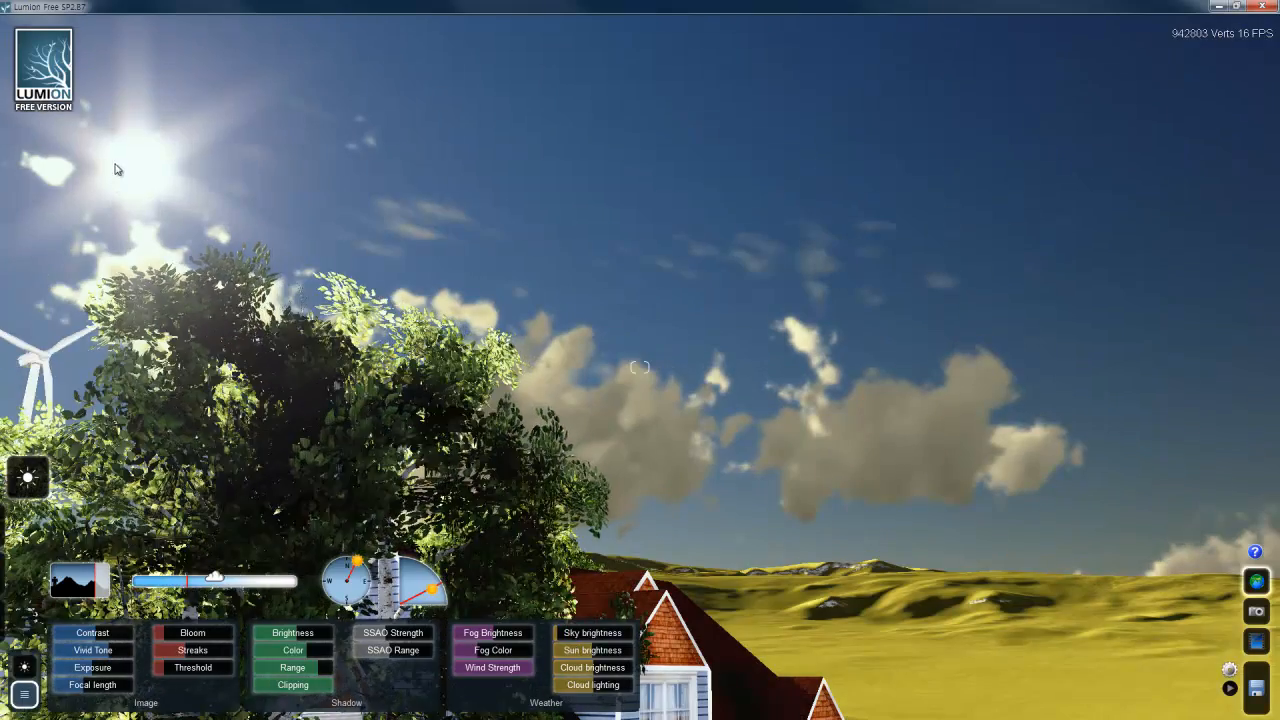
right_click_drag(674, 514, 676, 521)
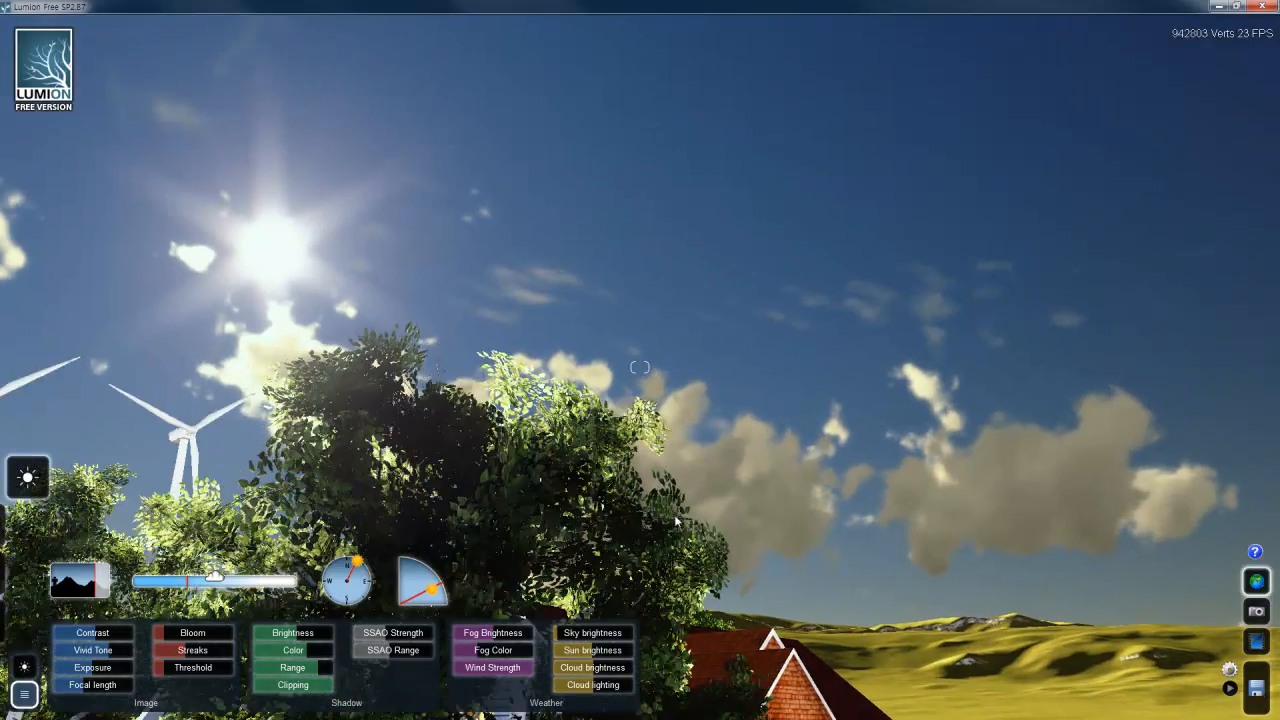
left_click(584, 640)
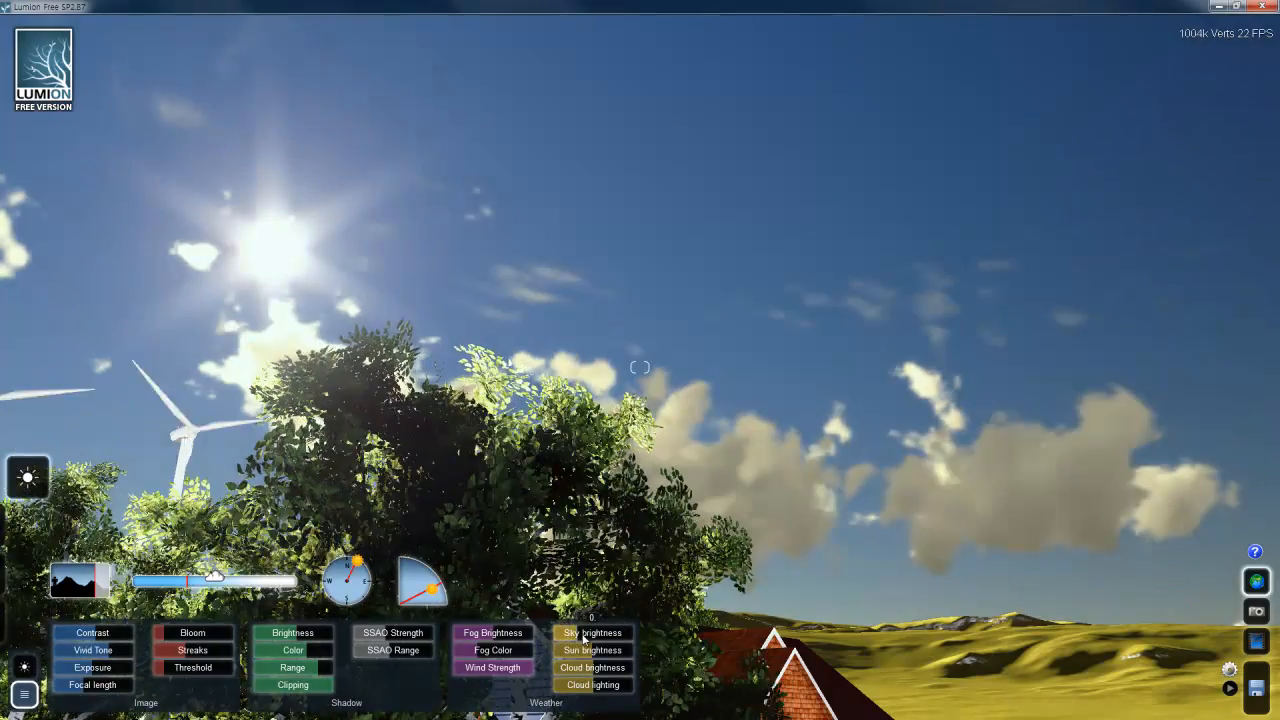
mouse_move(584, 640)
left_mouse_down()
mouse_move(631, 652)
mouse_move(562, 658)
mouse_move(582, 652)
left_mouse_up()
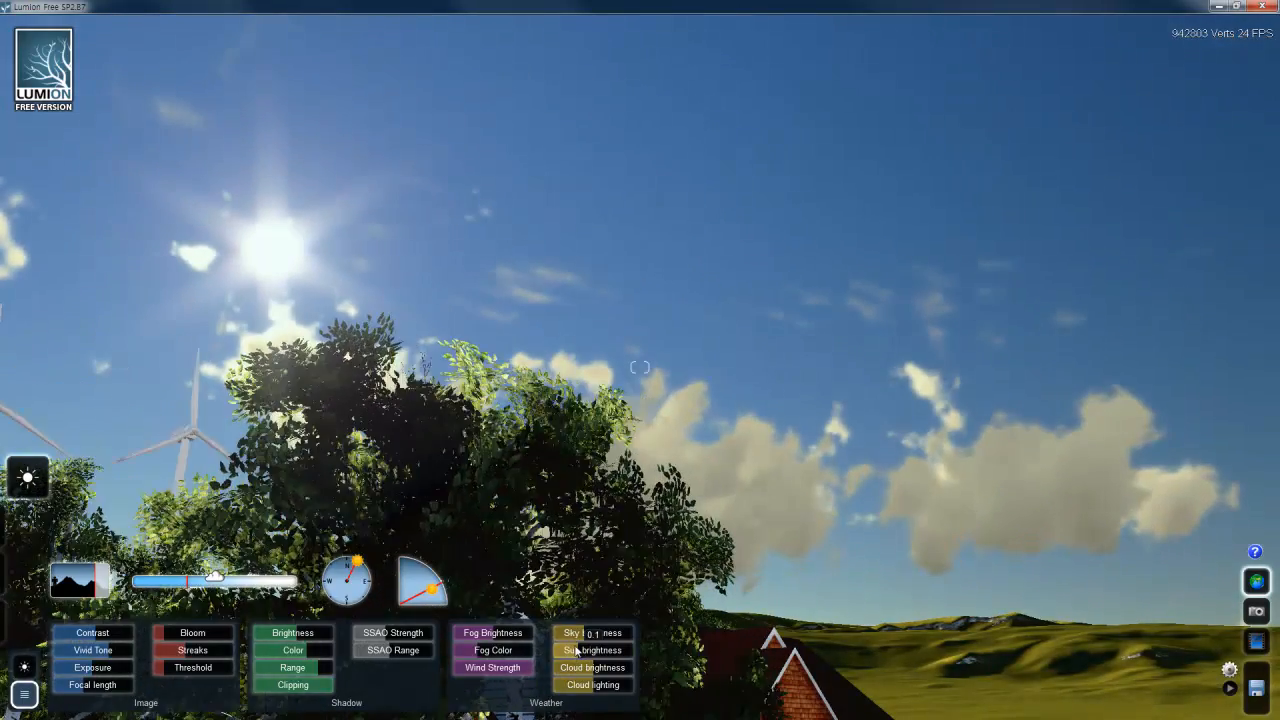
left_click_drag(576, 651, 588, 651)
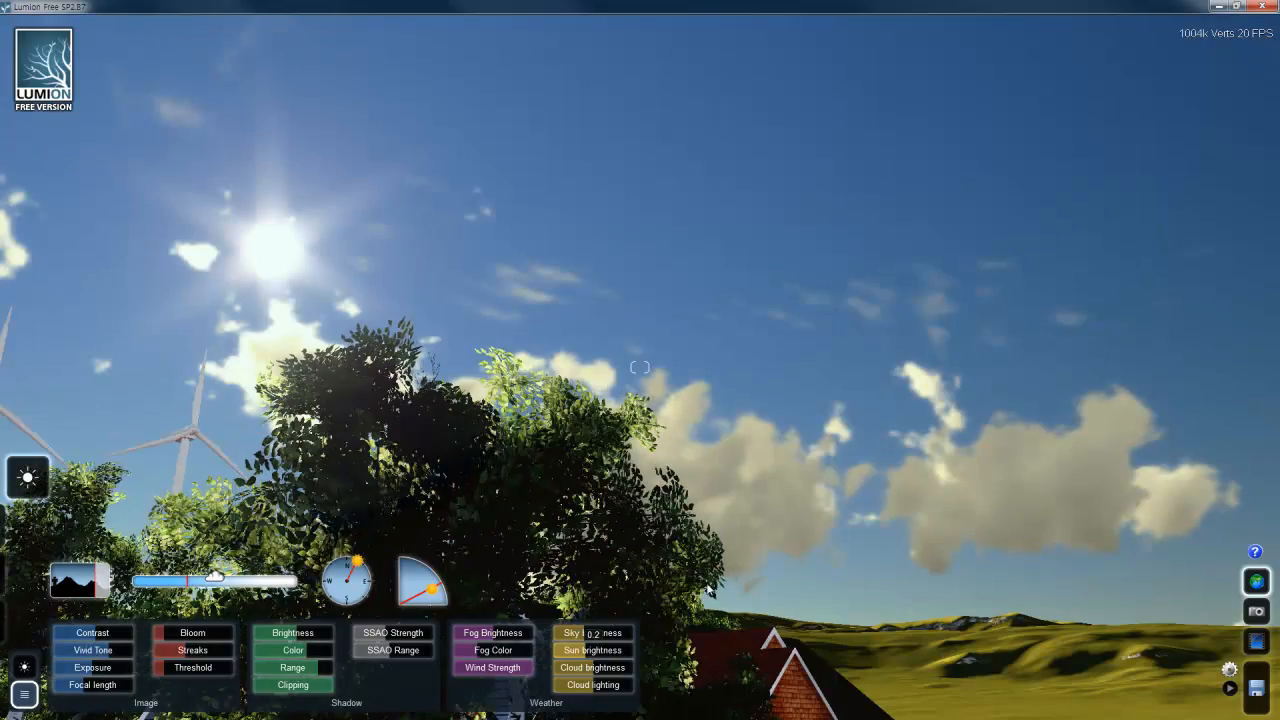
- Adjust the cloud brightness and raise the cloud lighting for the clouds around the sun
key("d")
right_click_drag(832, 531, 799, 577)
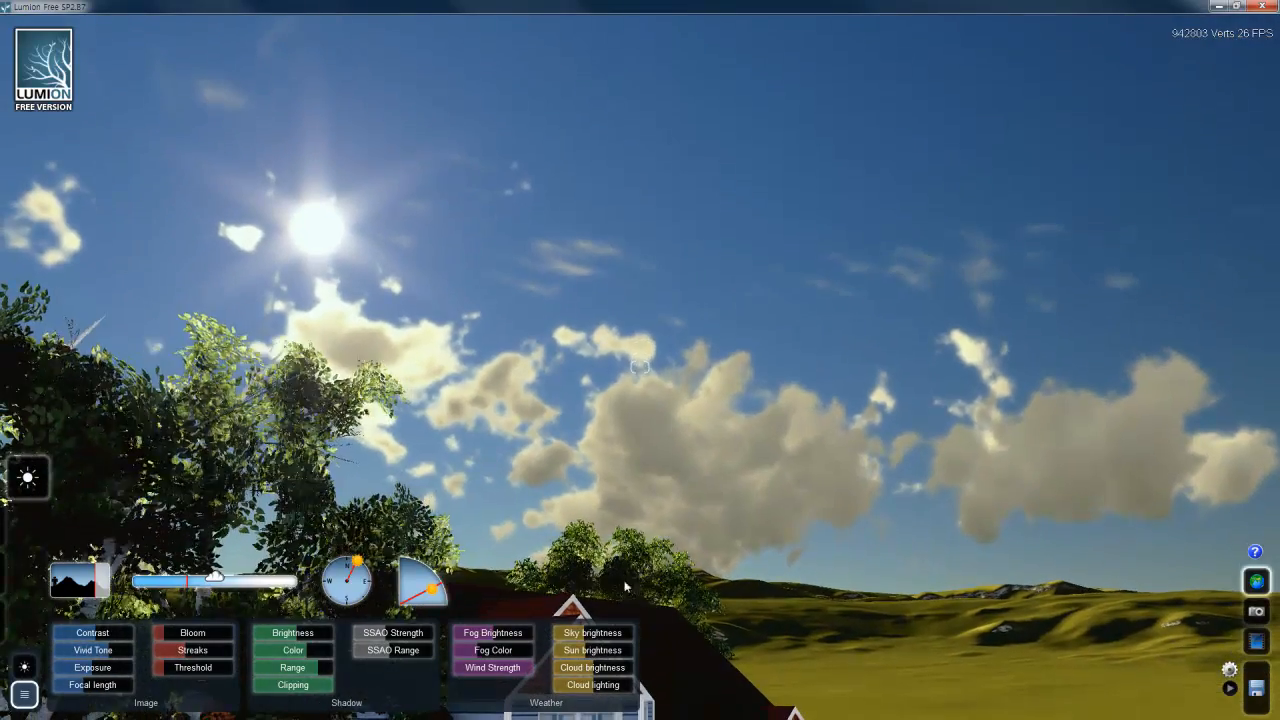
left_click_drag(594, 668, 628, 689)
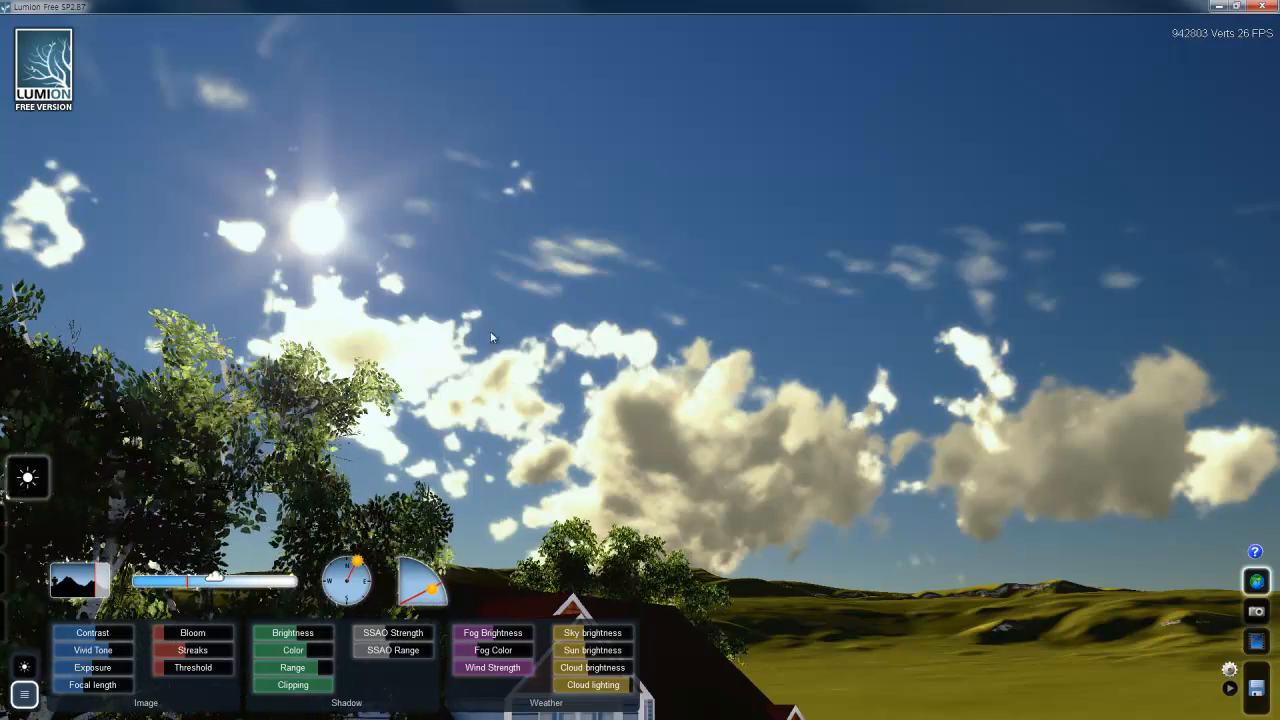
key("d")
right_click_drag(490, 331, 530, 420)
mouse_move(620, 690)
left_mouse_down()
mouse_move(566, 690)
mouse_move(617, 688)
left_mouse_up()
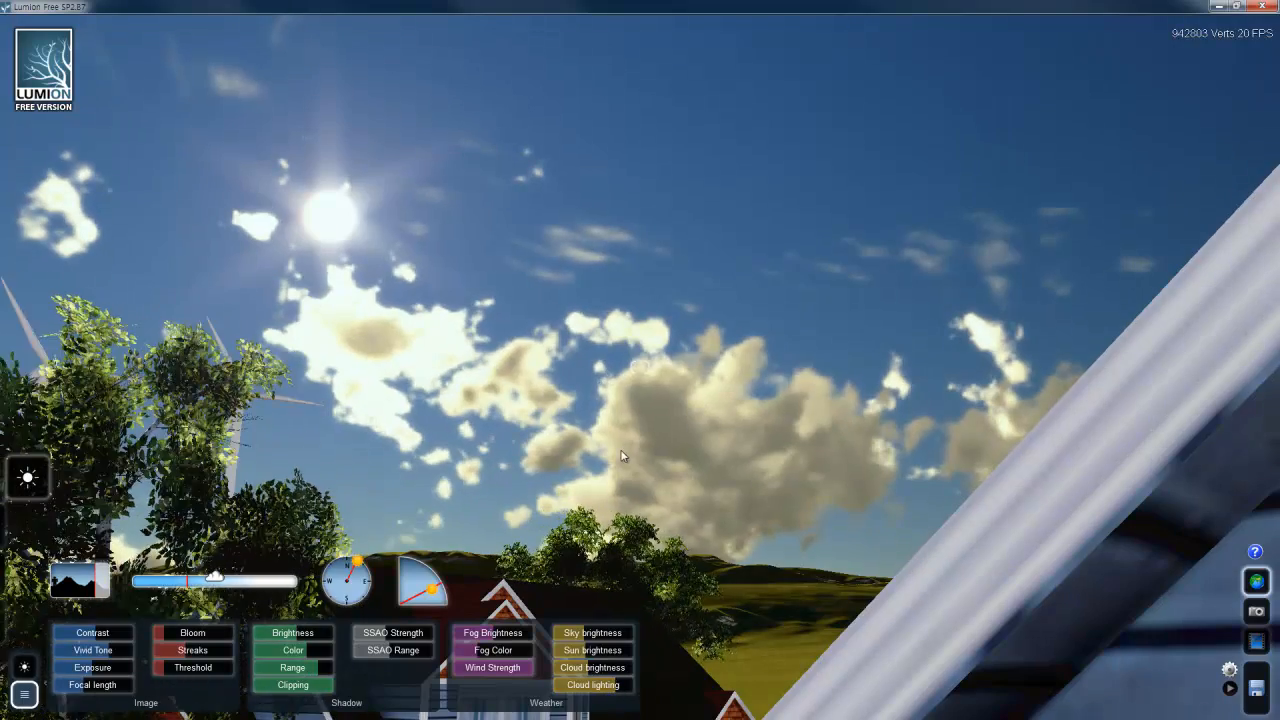
- Lower the wind strength to its minimum with the birch trees and house roof in view
right_click_drag(569, 354, 546, 398)
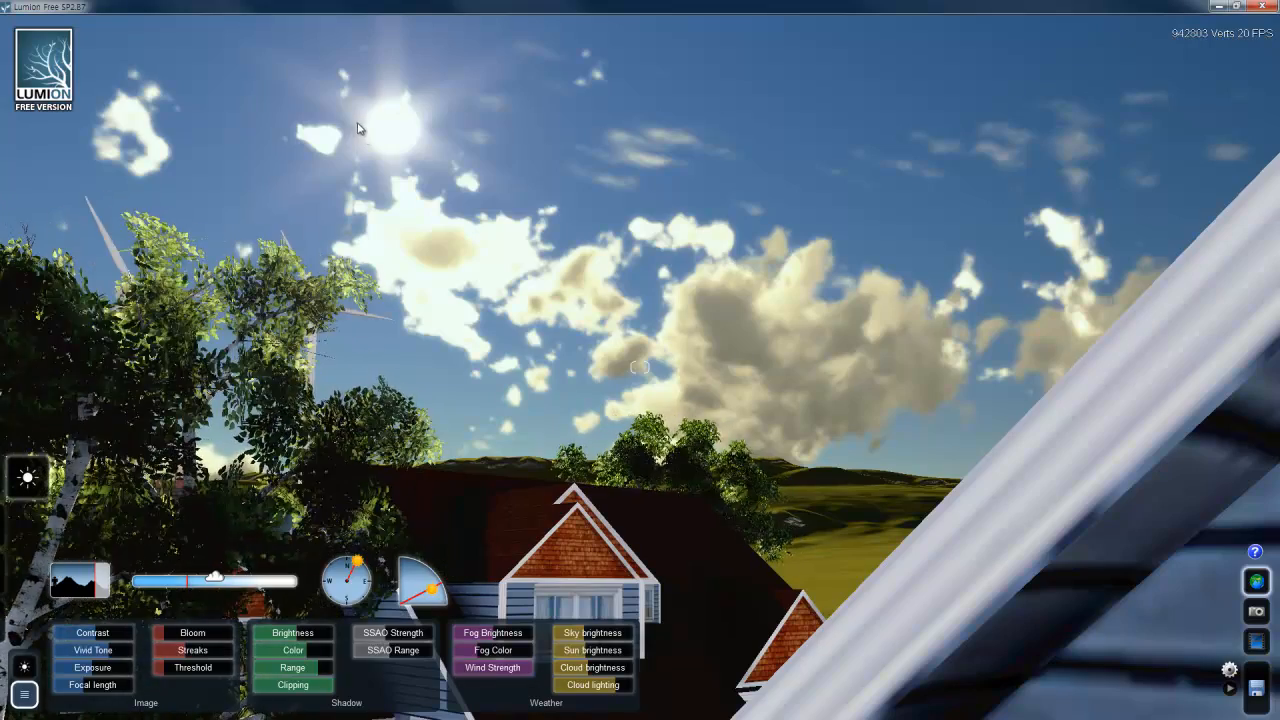
right_click_drag(514, 335, 487, 364)
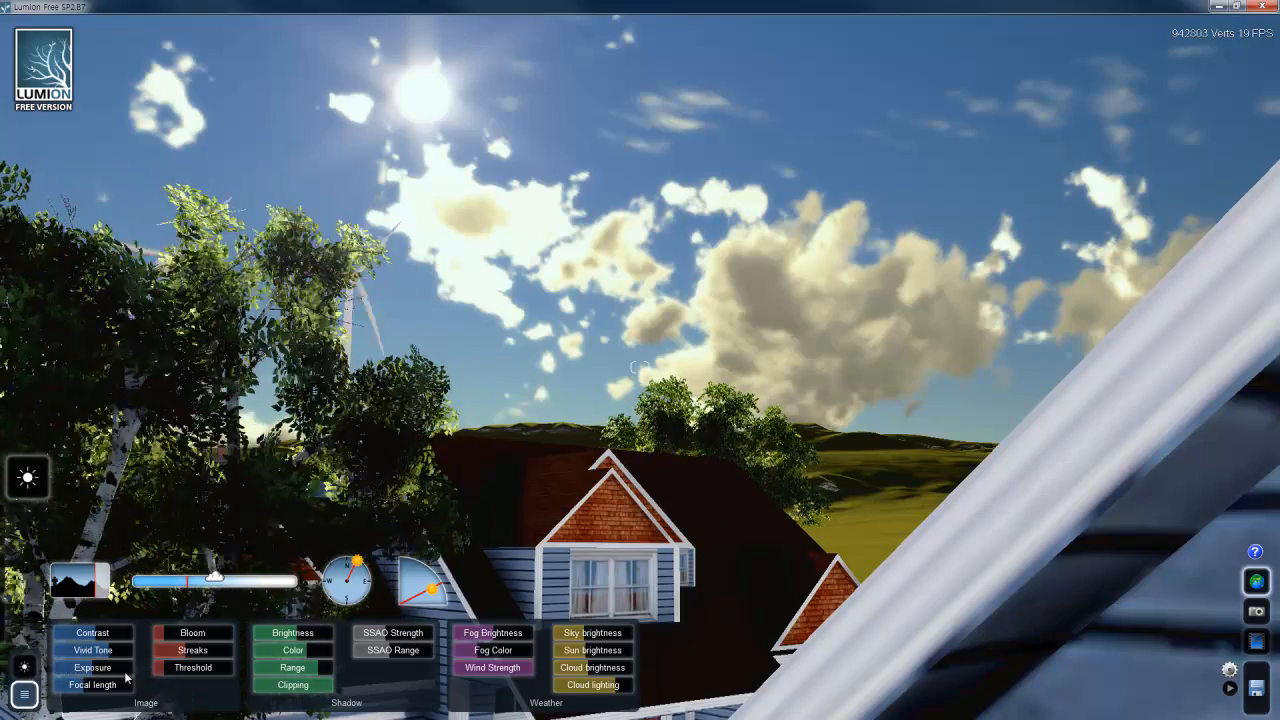
right_click_drag(615, 368, 557, 381)
mouse_move(459, 674)
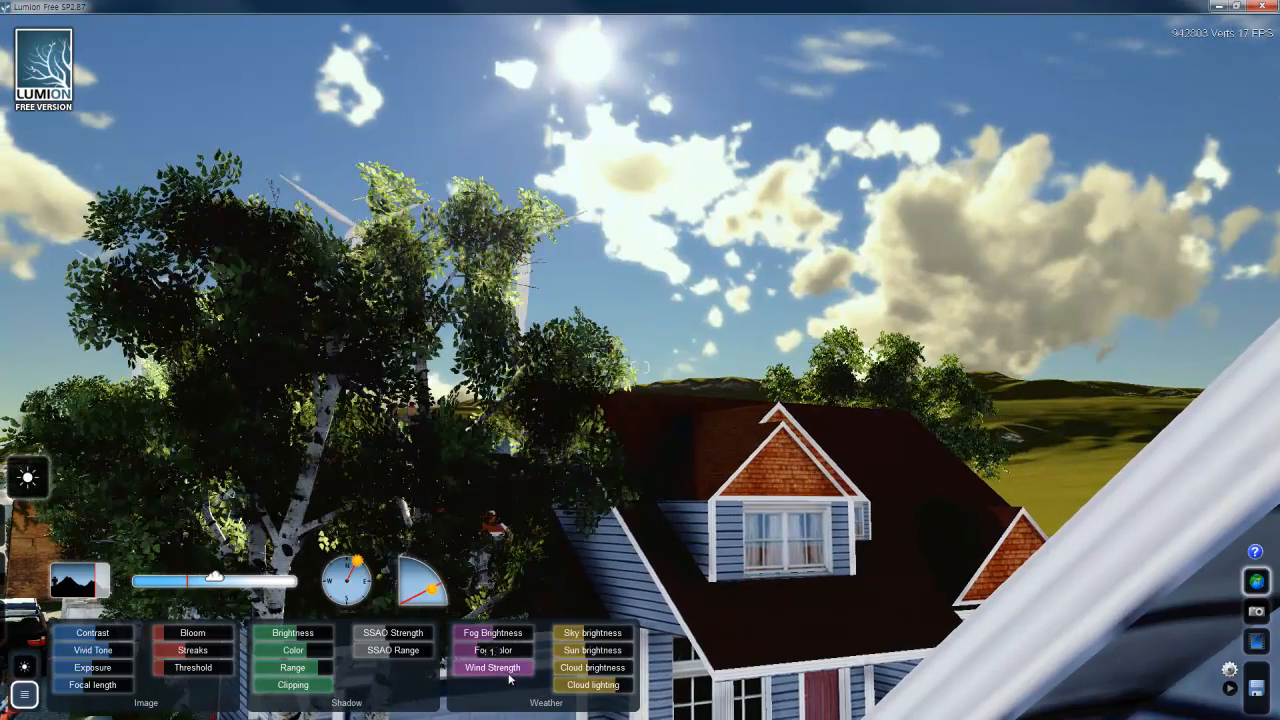
left_click_drag(459, 673, 449, 672)
- Examine the street, trees and brick houses under the adjusted weather from above and from closer to street level
right_click_drag(623, 298, 576, 294)
key("q")
mouse_move(667, 308)
right_mouse_down()
mouse_move(655, 316)
mouse_move(658, 304)
right_mouse_up()
key("a")
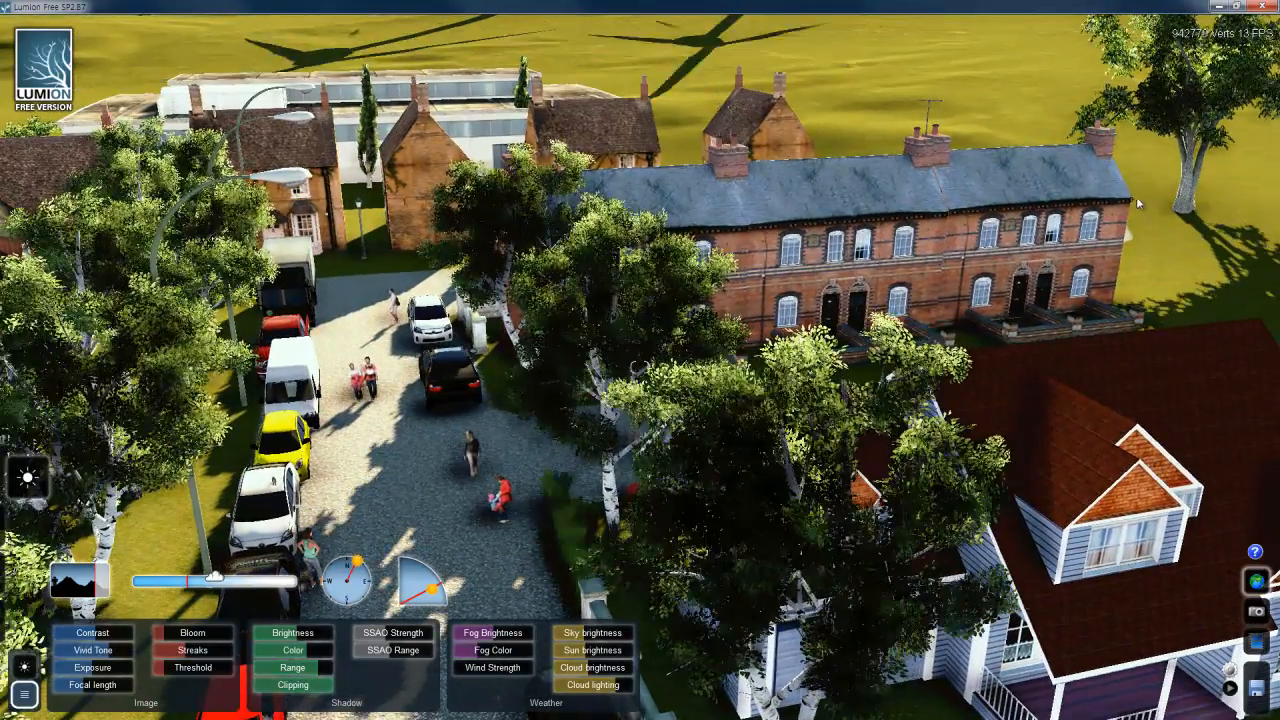
right_click_drag(967, 375, 968, 371)
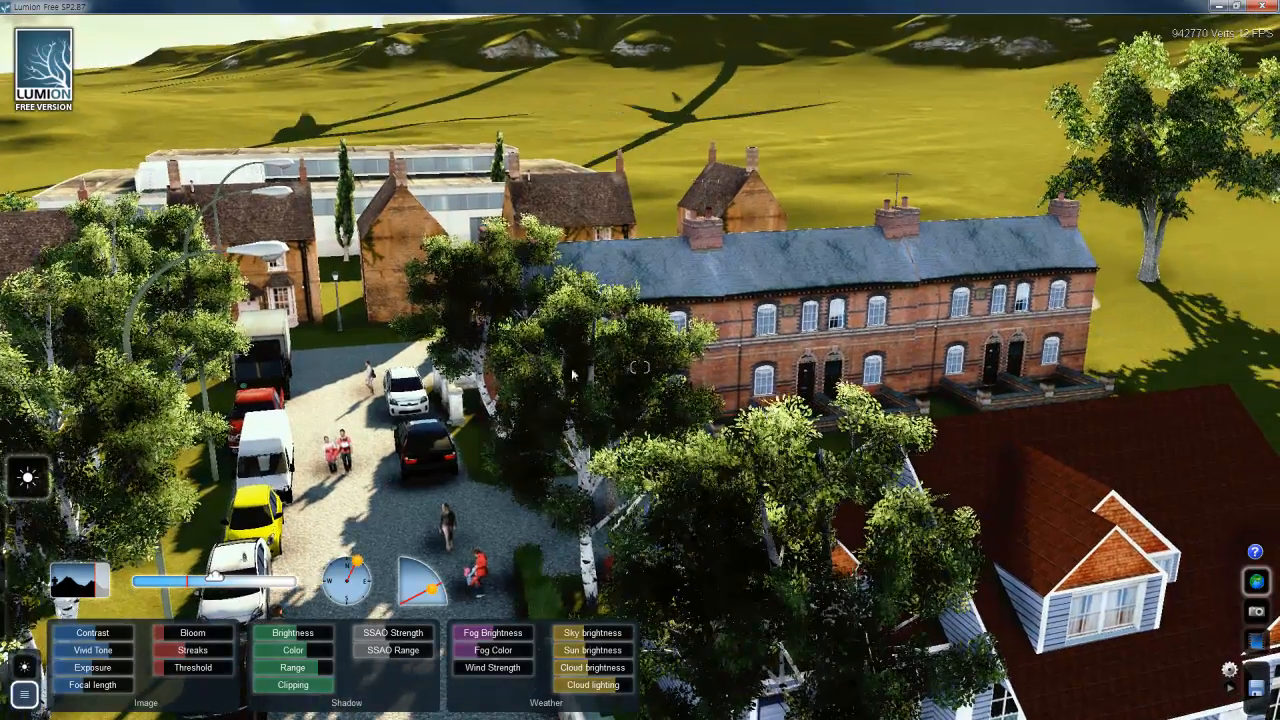
mouse_move(546, 400)
right_mouse_down()
mouse_move(536, 392)
mouse_move(552, 405)
right_mouse_up()
right_click_drag(769, 343, 763, 350)
right_click_drag(583, 390, 587, 393)
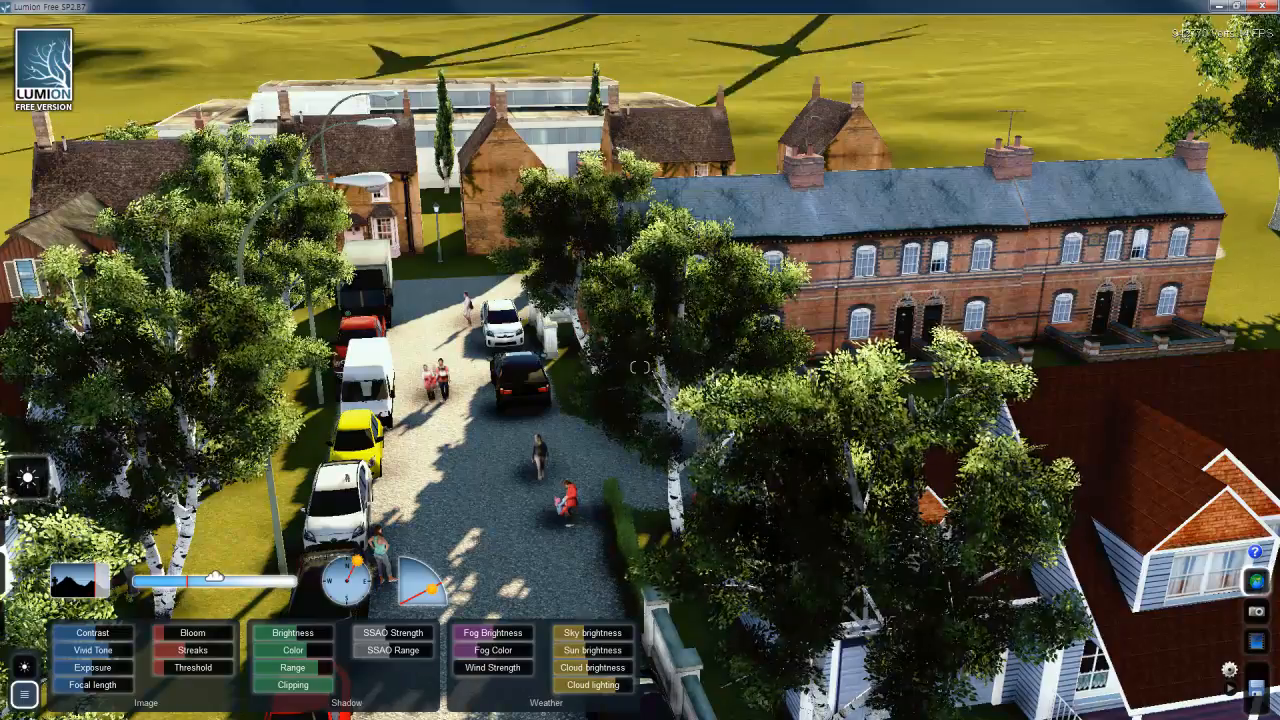
right_click_drag(765, 360, 718, 358)
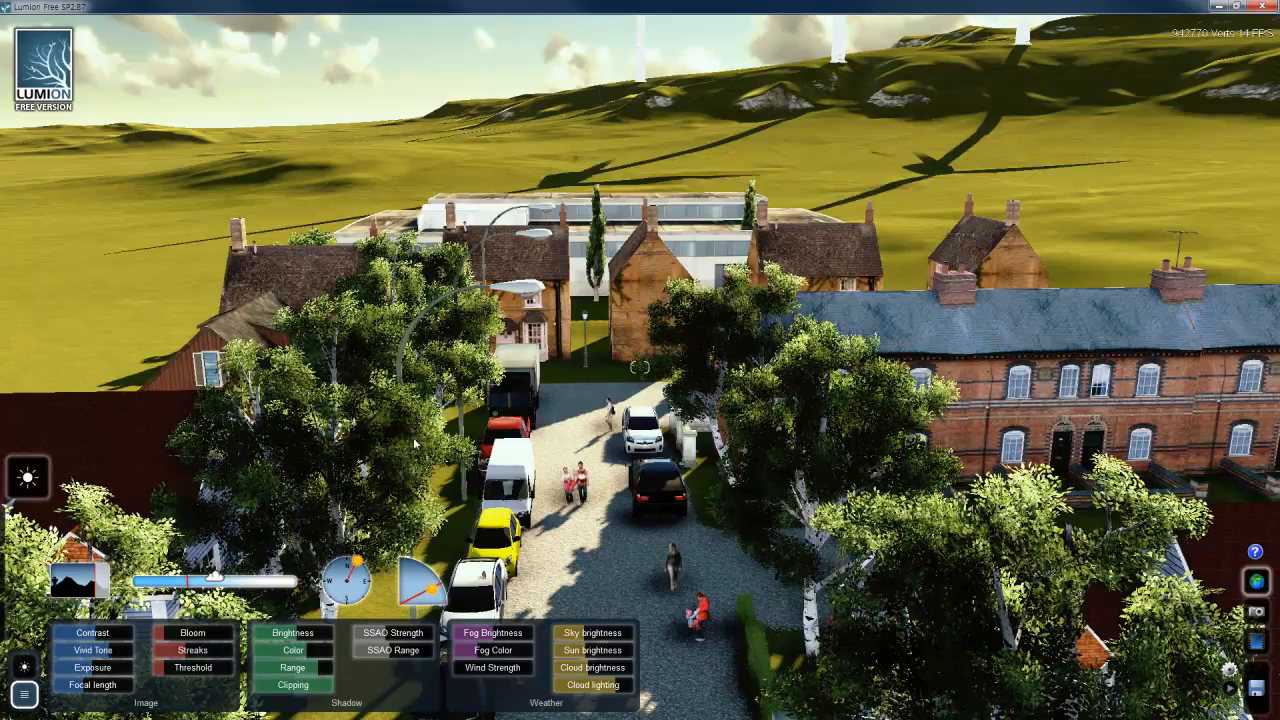
right_click_drag(563, 432, 663, 353)
key("s")
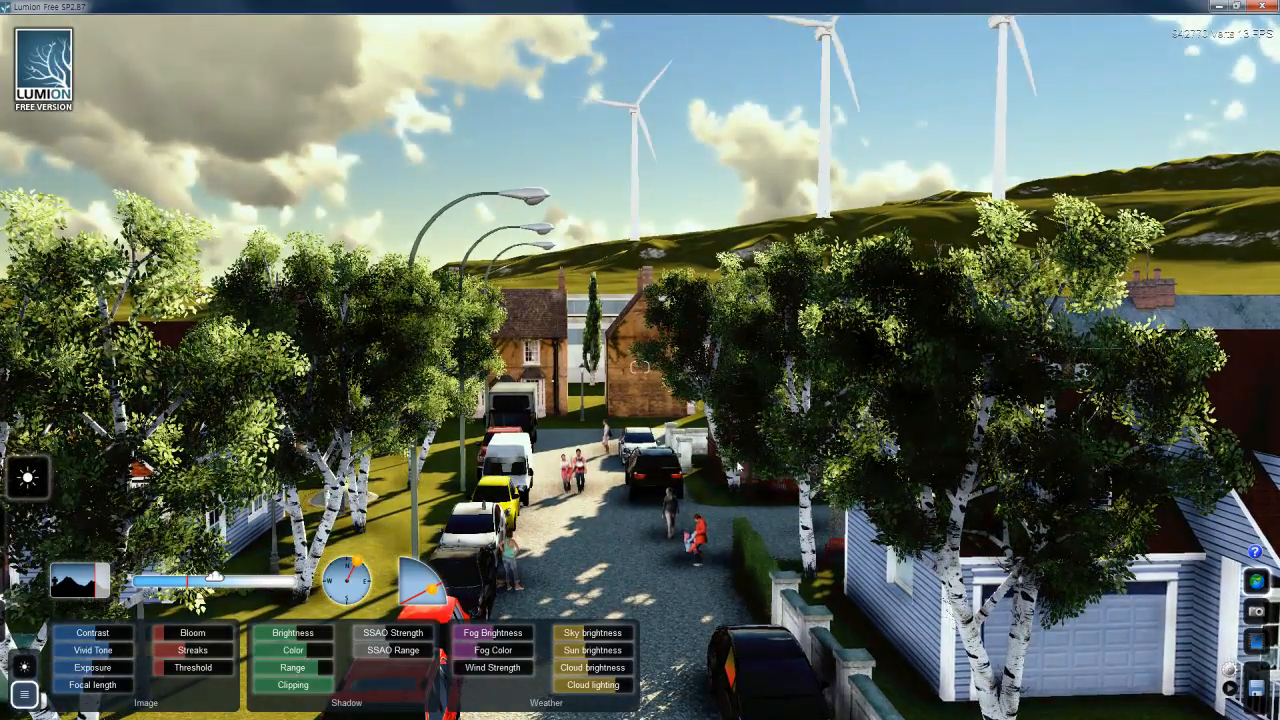